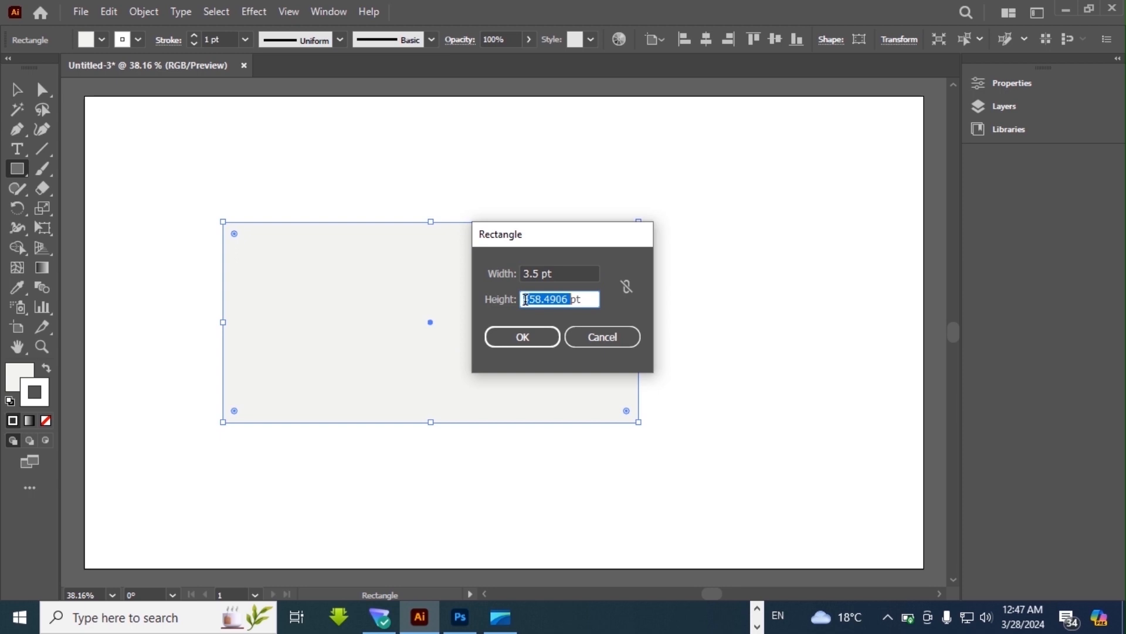
Create a rectangle 3.5 pt wide and 2 pt high.
text(2.0)
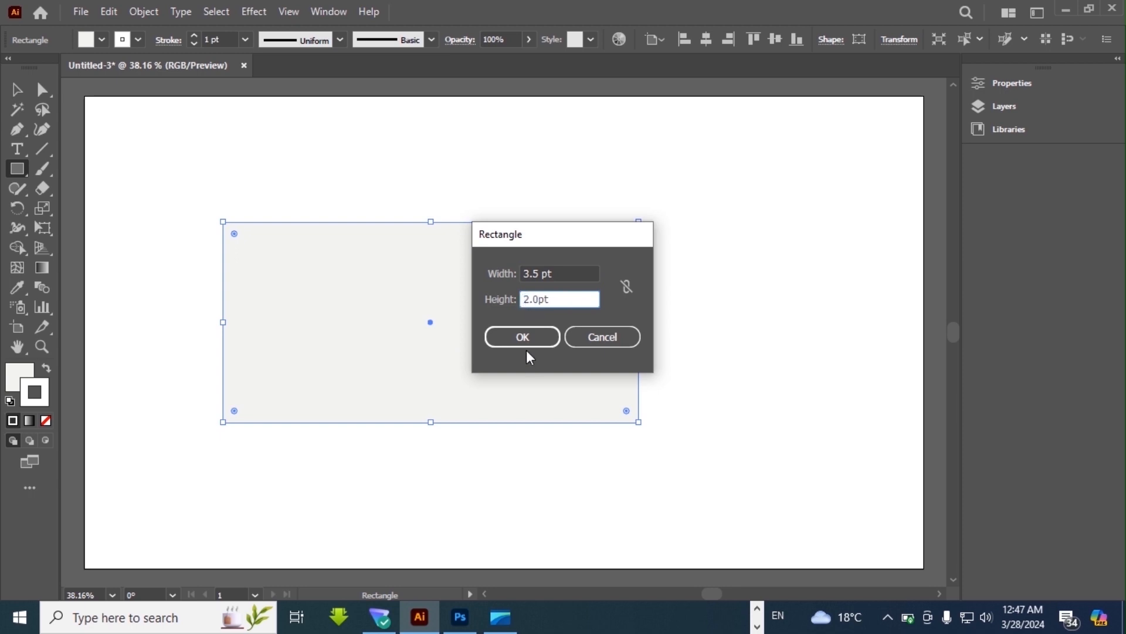
click(524, 339)
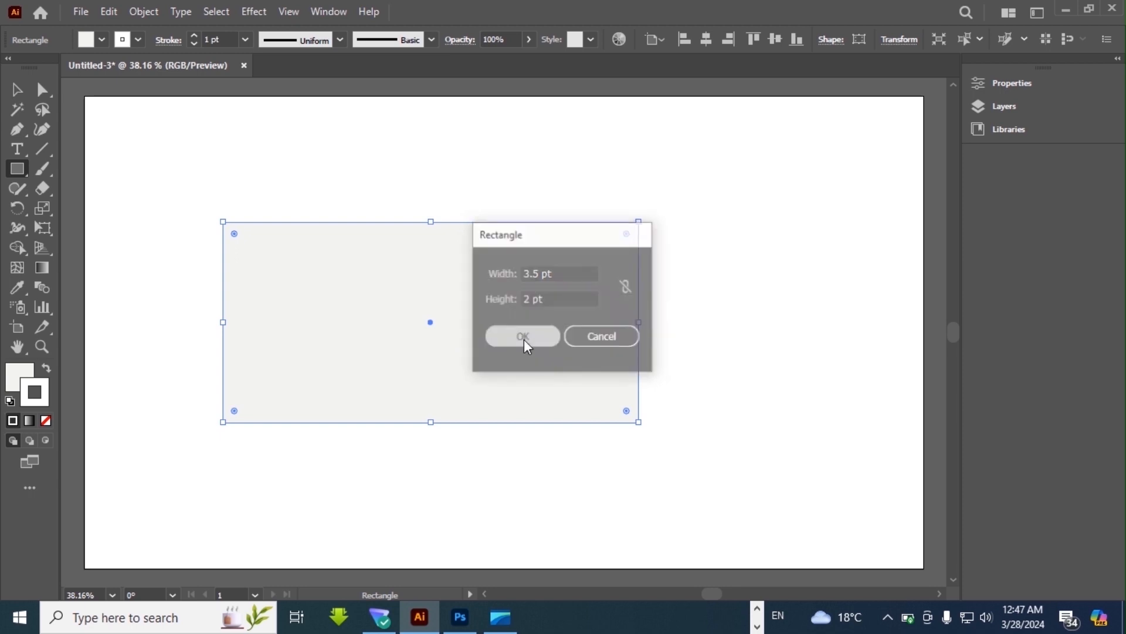
Enlarge the large light grey rectangle slightly by pulling its upper-left corner outward, and deselect it.
click(17, 89)
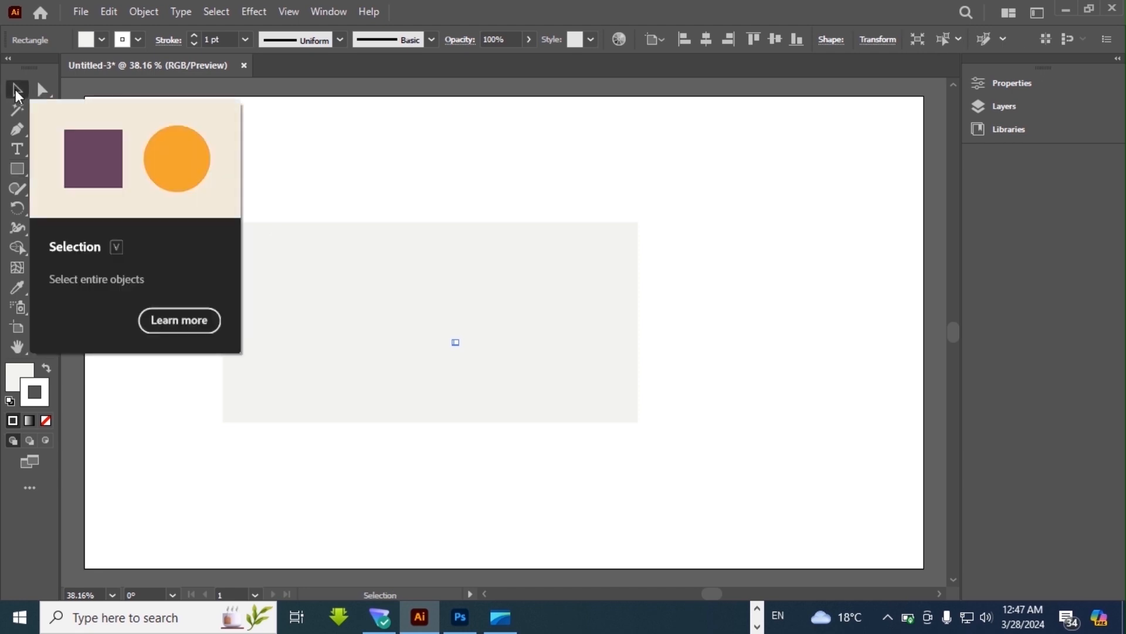
click(291, 299)
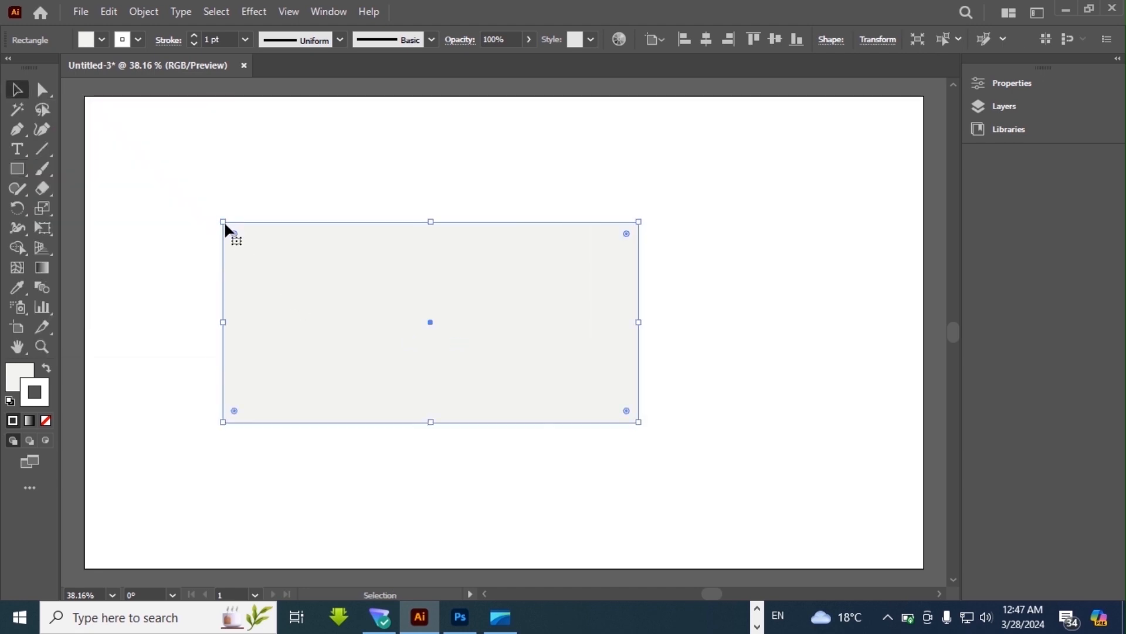
drag(224, 223, 198, 204)
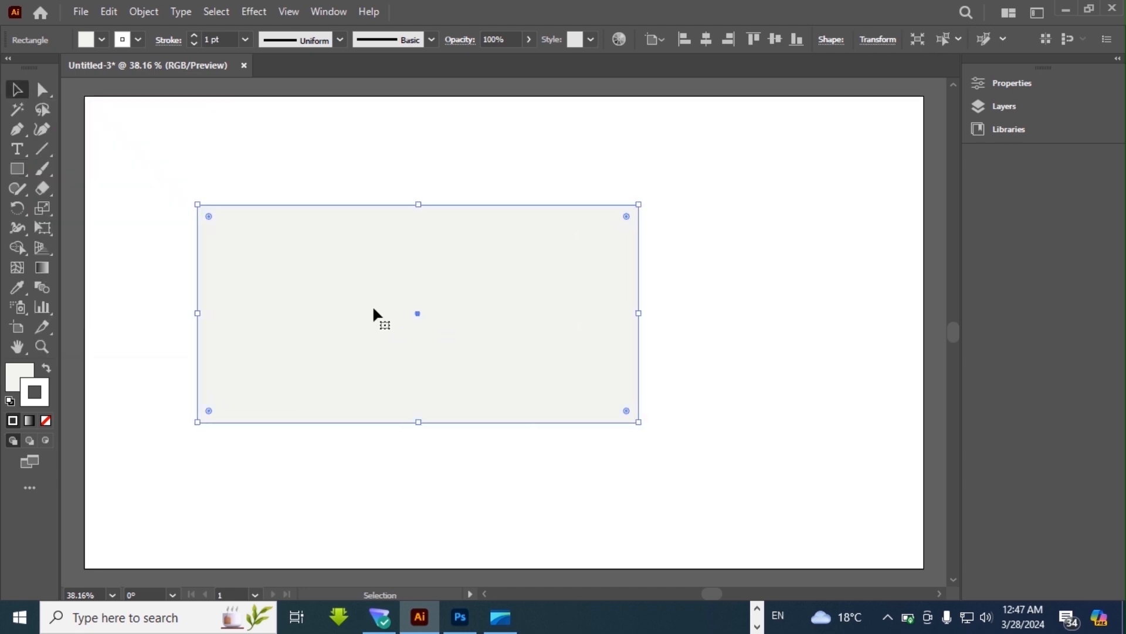
click(735, 333)
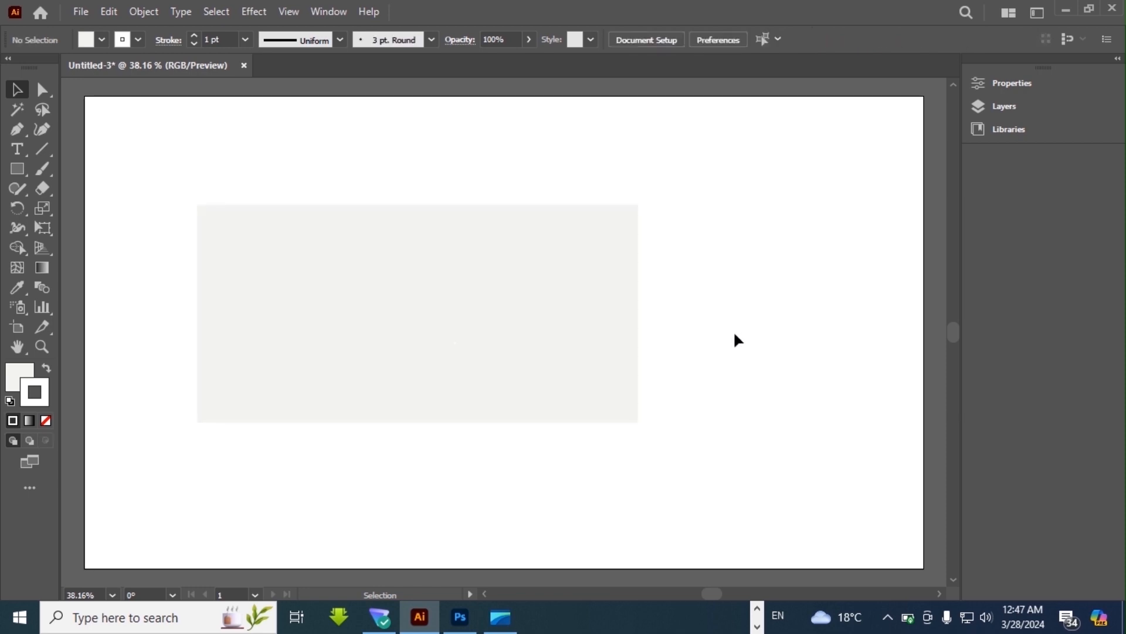
Apply the 3D Extrude & Bevel effect to the large rectangle.
click(538, 333)
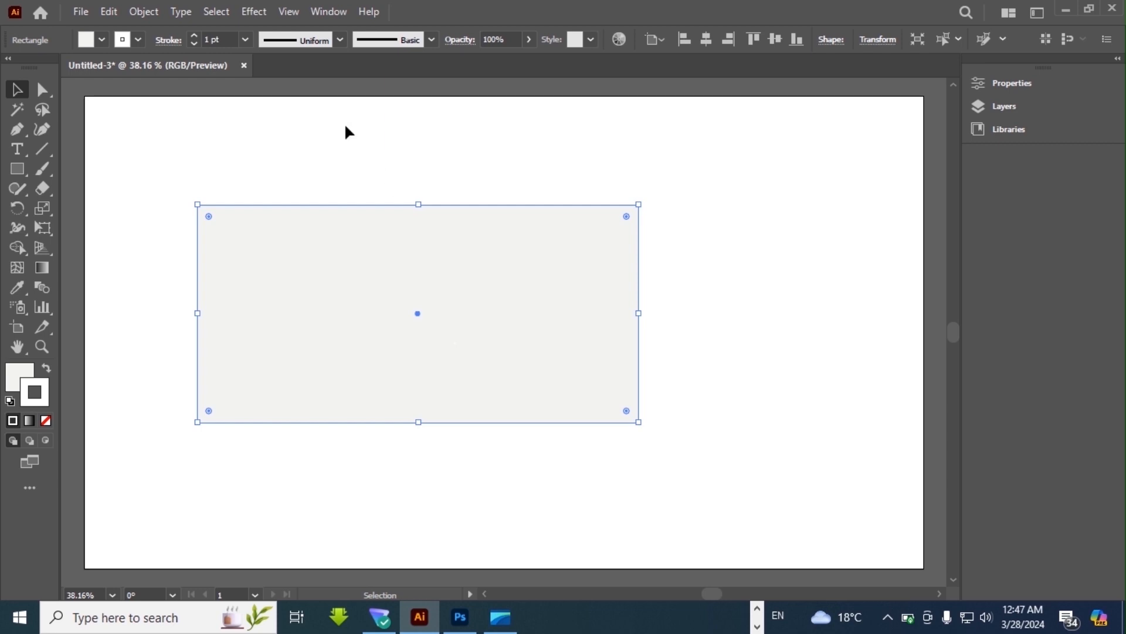
click(247, 11)
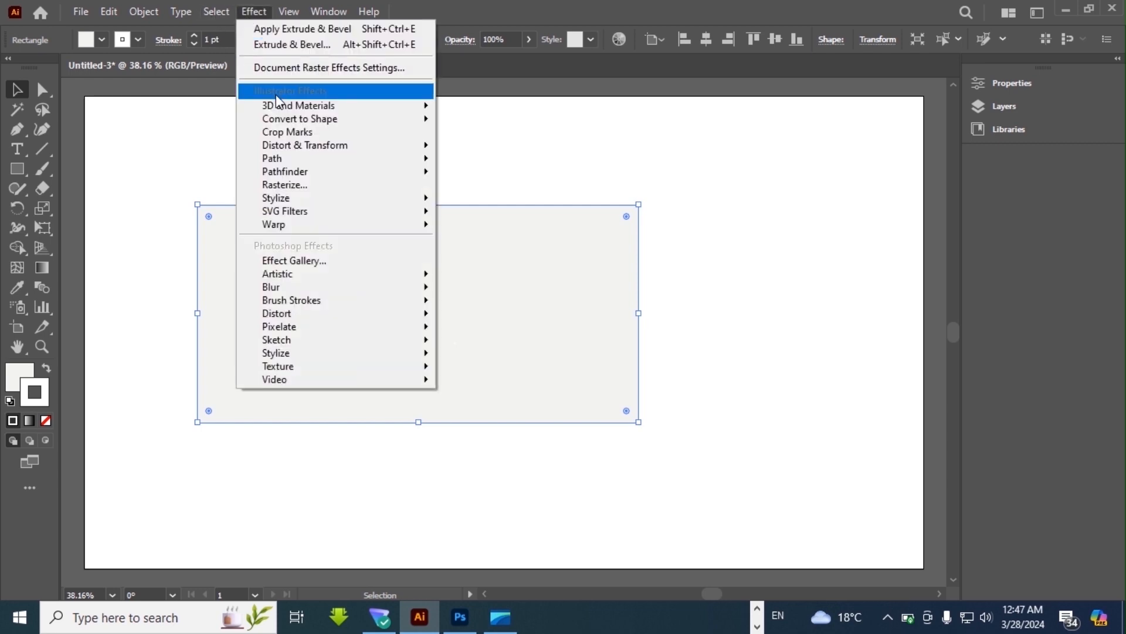
mouse_move(282, 107)
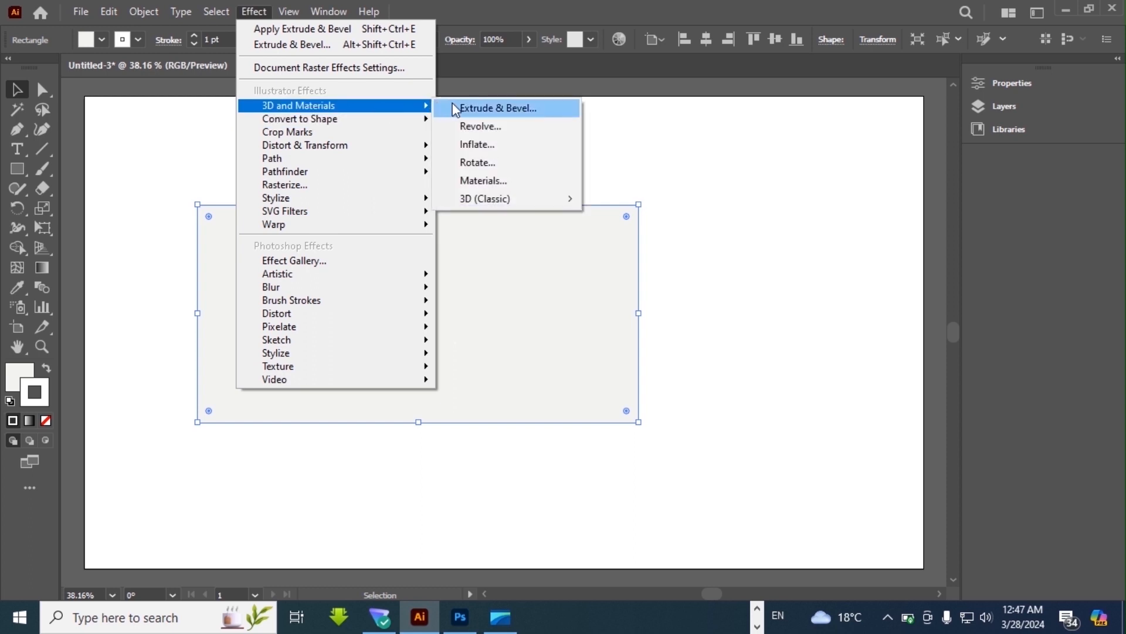
click(478, 107)
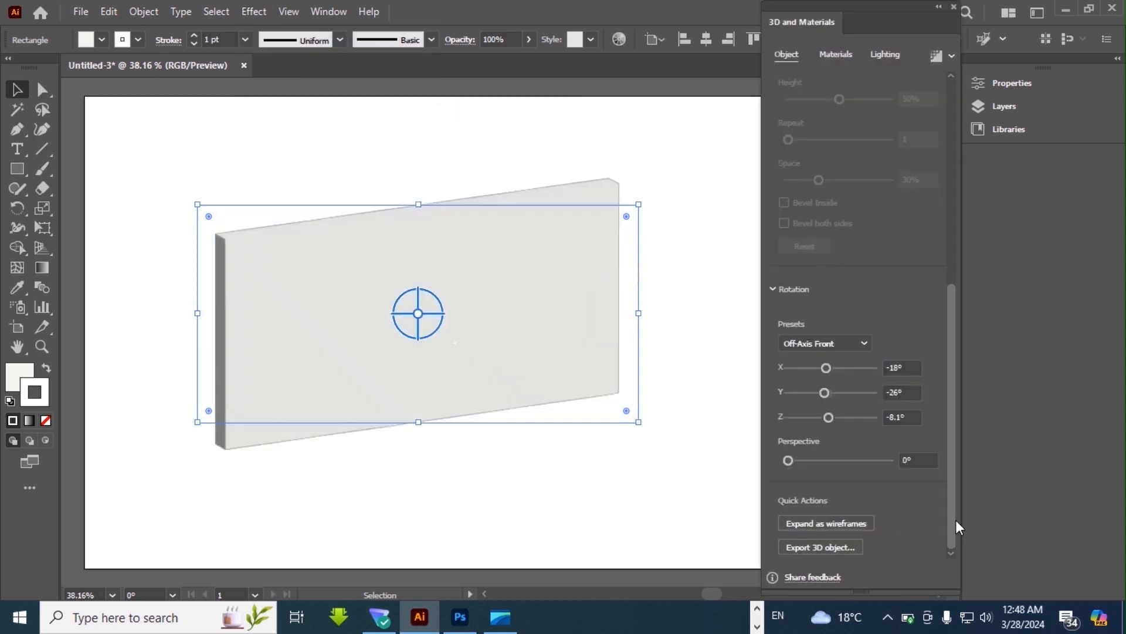
Apply the Front rotation preset, and adjust the extruded rectangle's rotation to X 70°, Y -10° and Z -3°.
drag(955, 394, 945, 161)
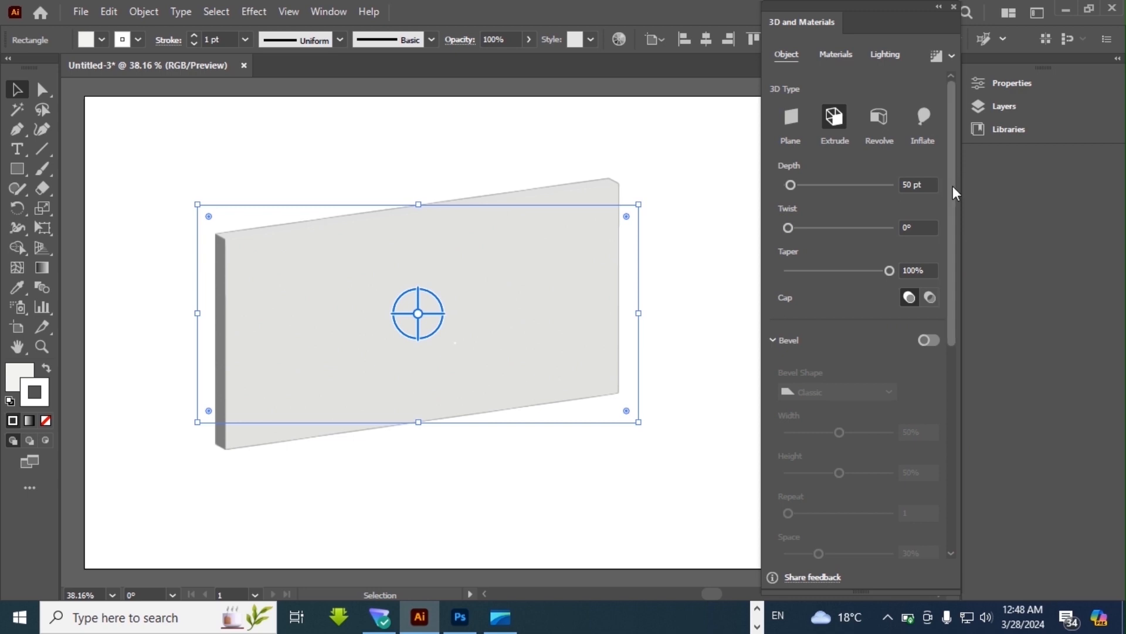
drag(952, 185, 930, 432)
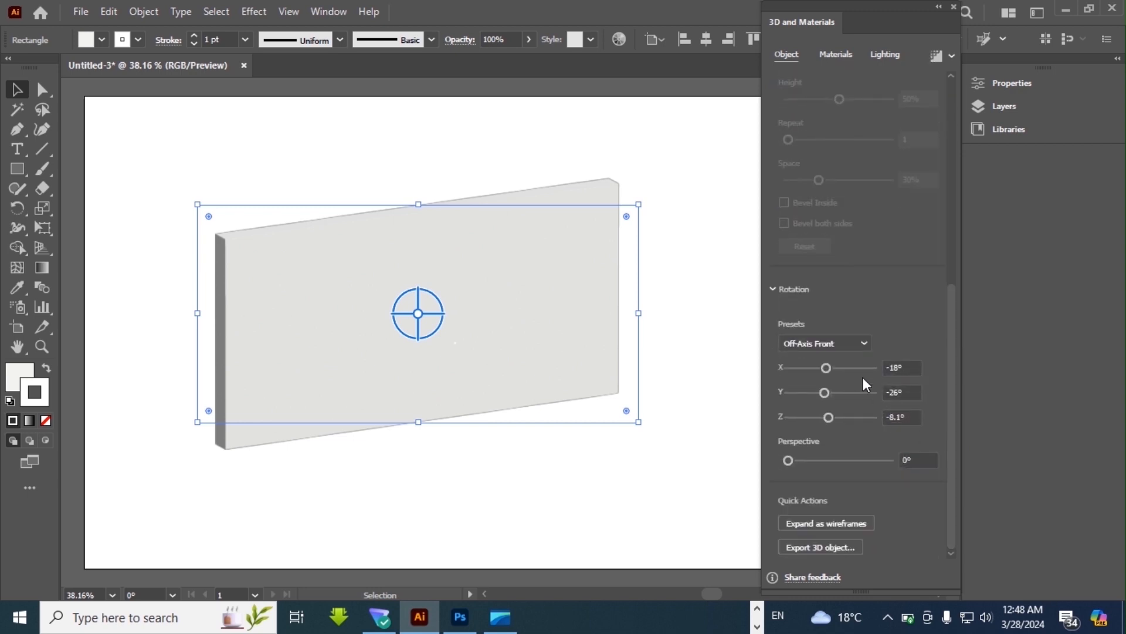
click(854, 339)
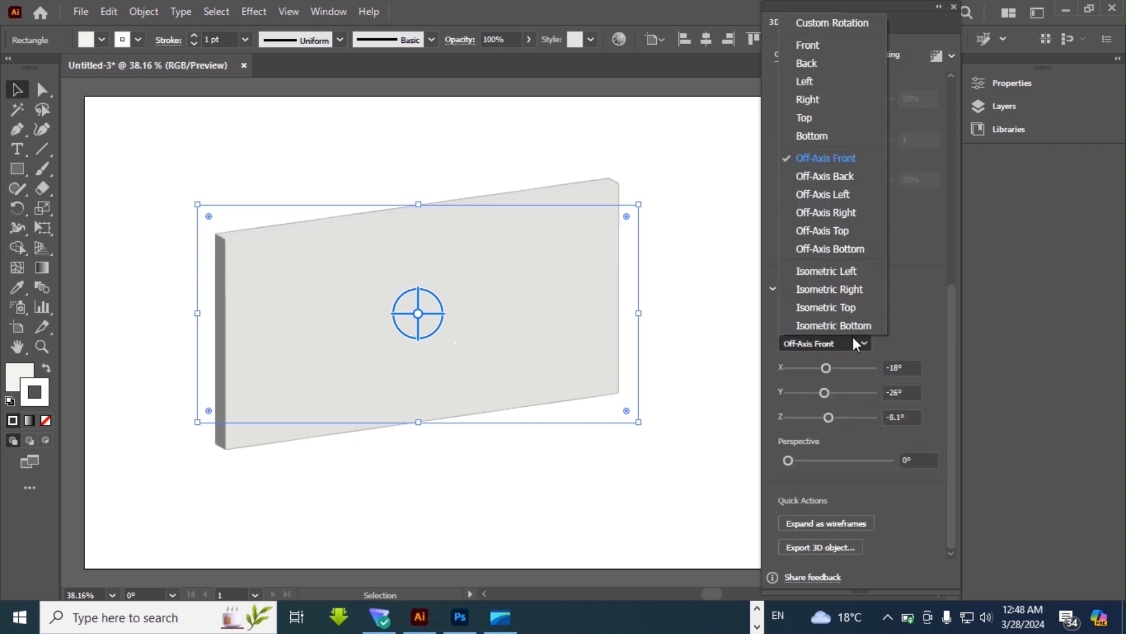
click(807, 48)
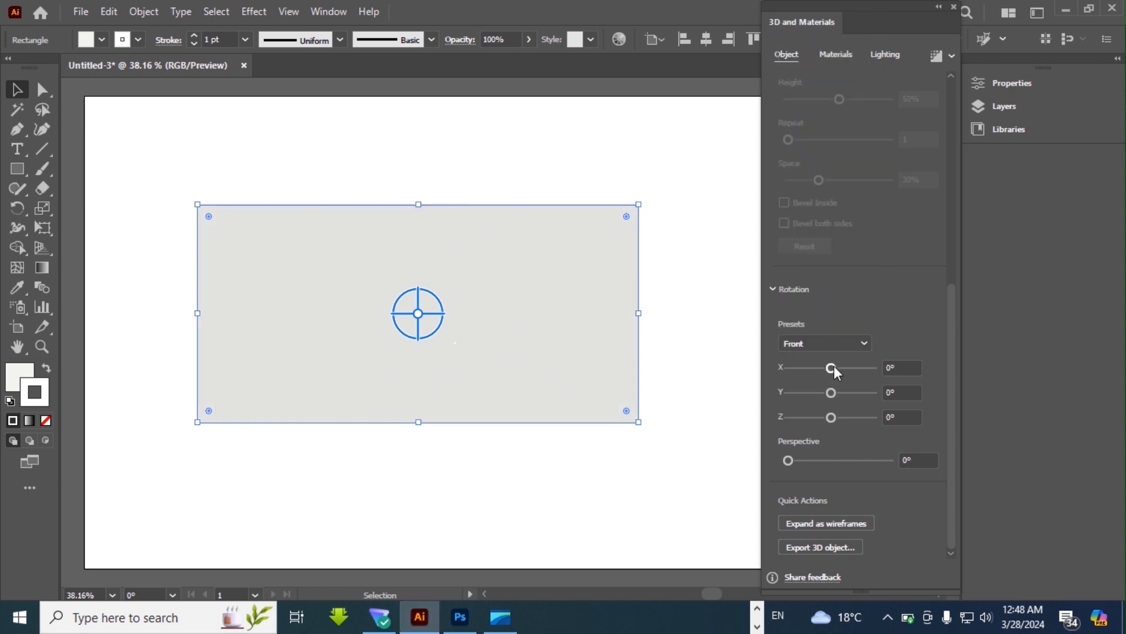
drag(833, 366, 832, 416)
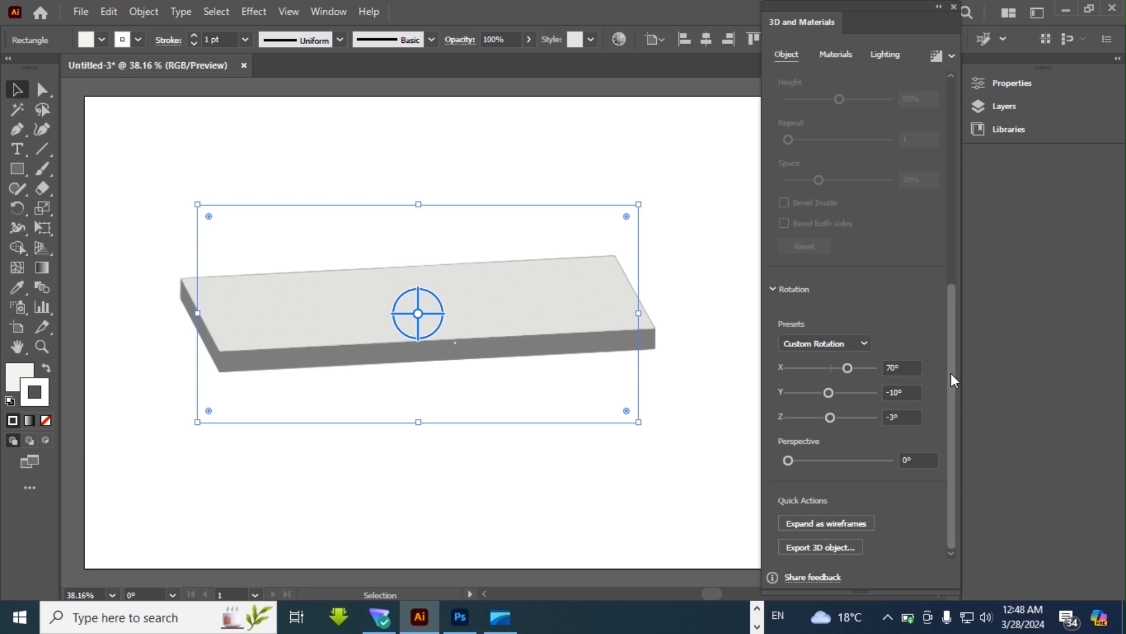
Increase the extrusion depth of the box to 180 pt, keeping the taper at 100%.
drag(952, 371, 937, 301)
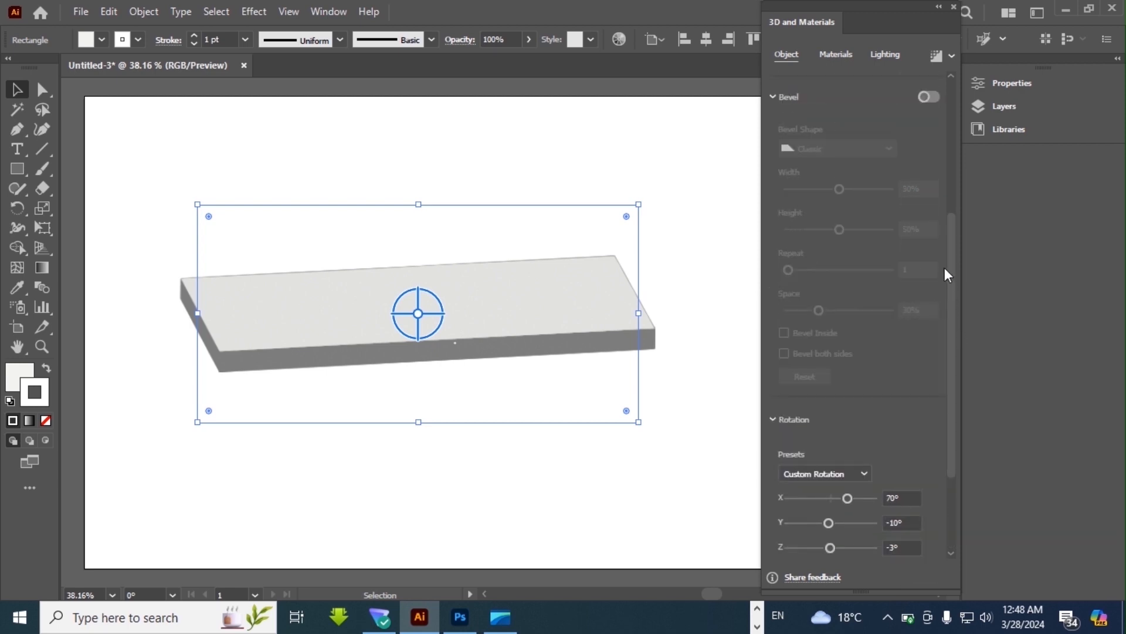
click(951, 167)
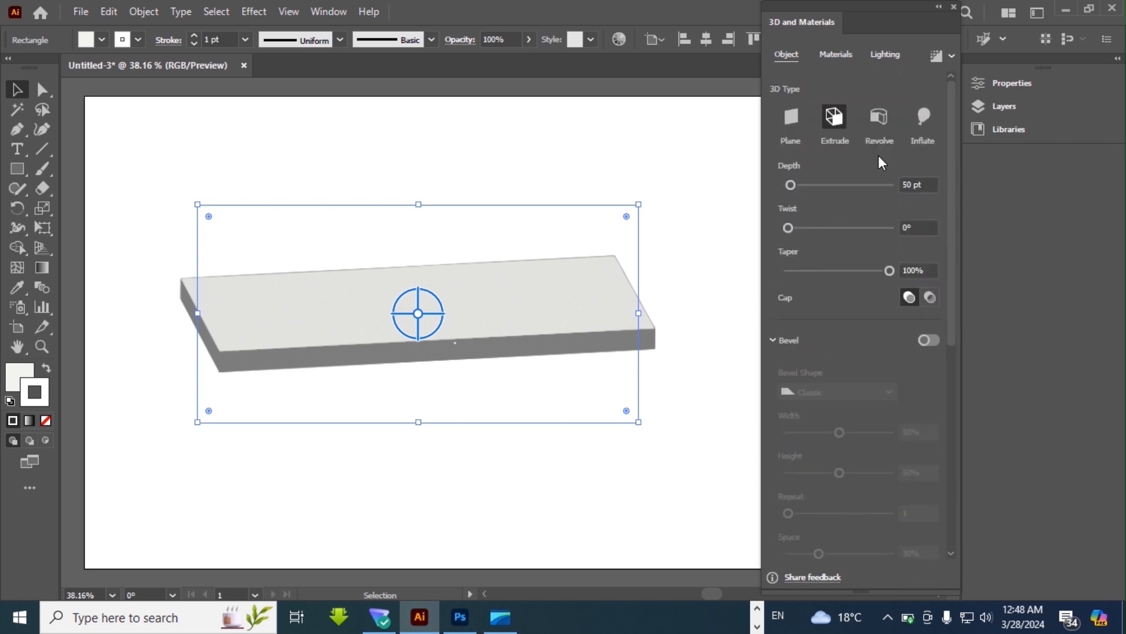
drag(794, 181, 800, 181)
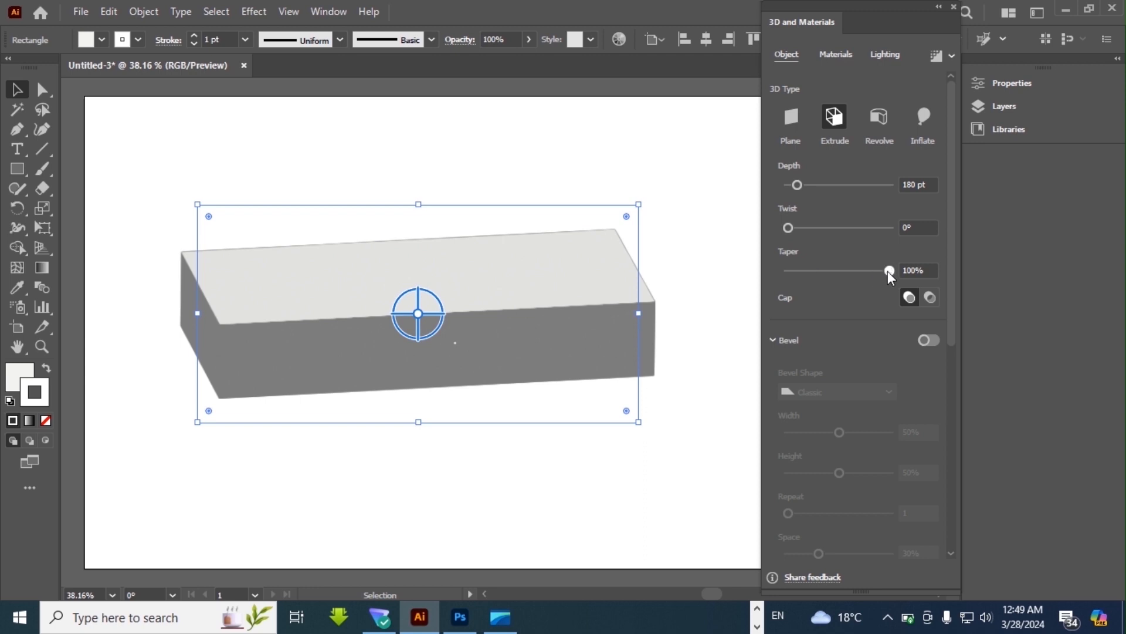
drag(889, 271, 890, 270)
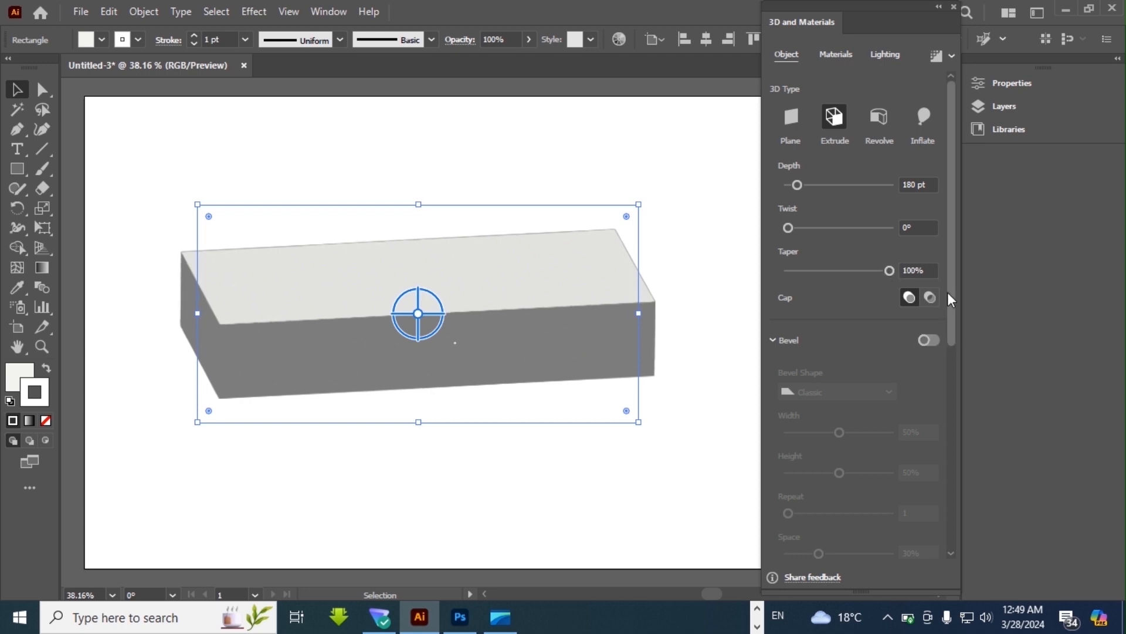
Turn the extruded box counter-clockwise on the artboard and shift it slightly to the left, and deselect it.
drag(643, 422, 640, 308)
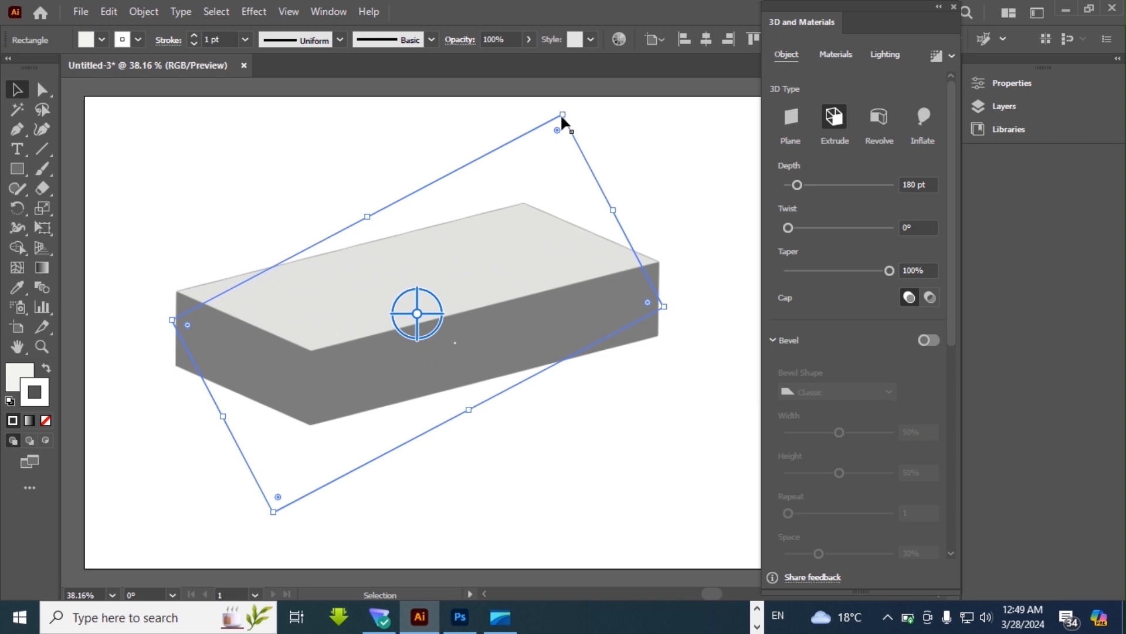
drag(563, 118, 520, 125)
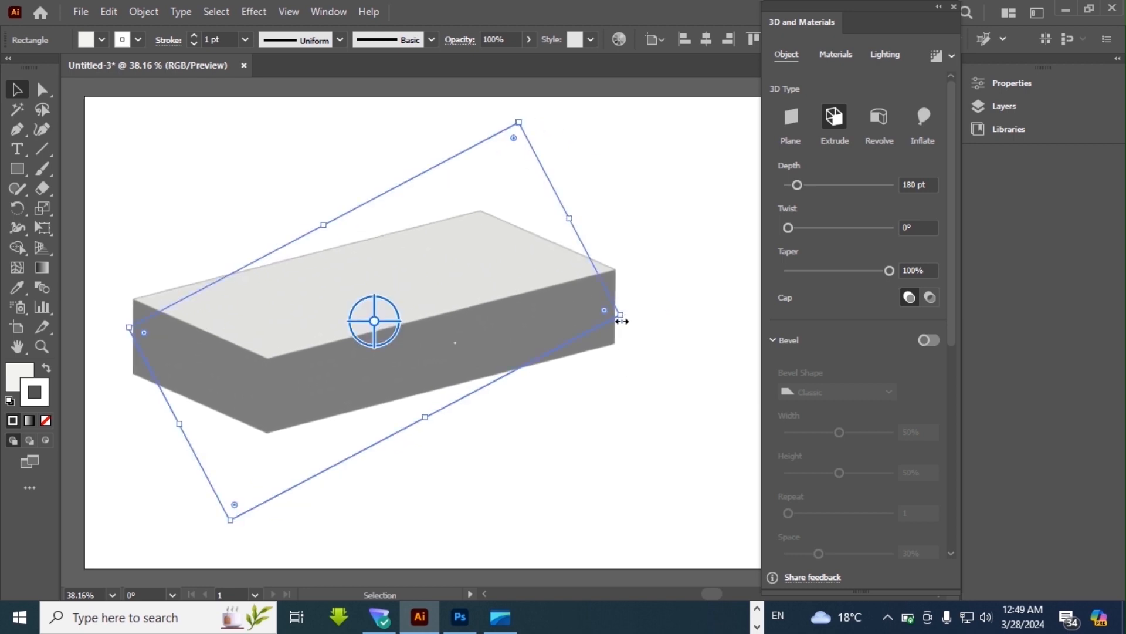
drag(620, 319, 625, 276)
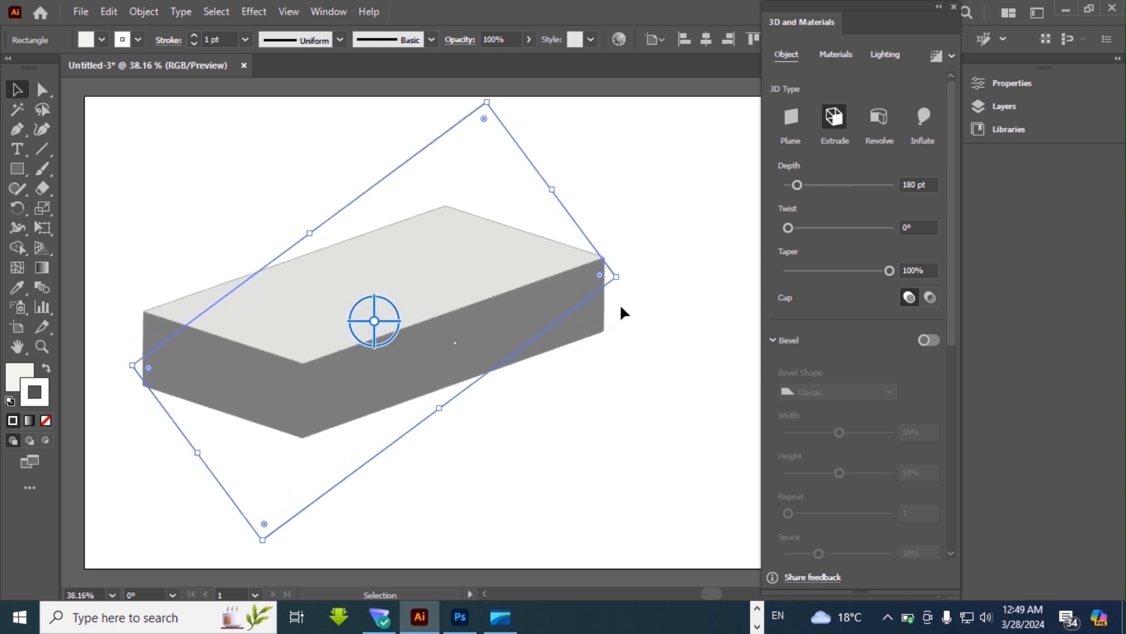
click(619, 304)
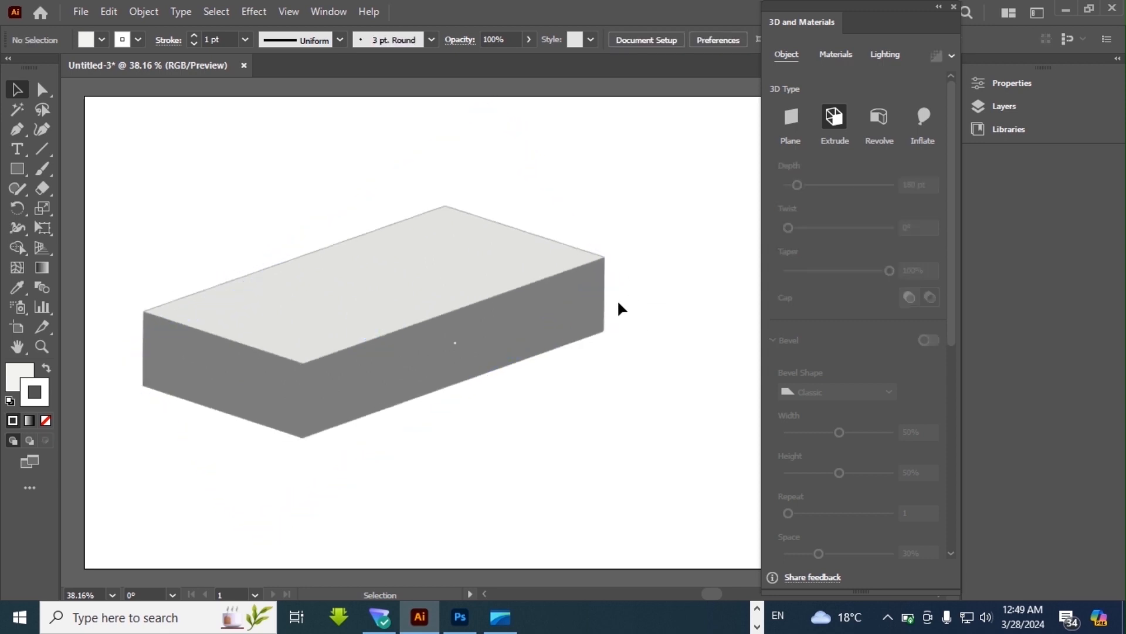
Move the extruded box slightly upward on the artboard.
click(523, 307)
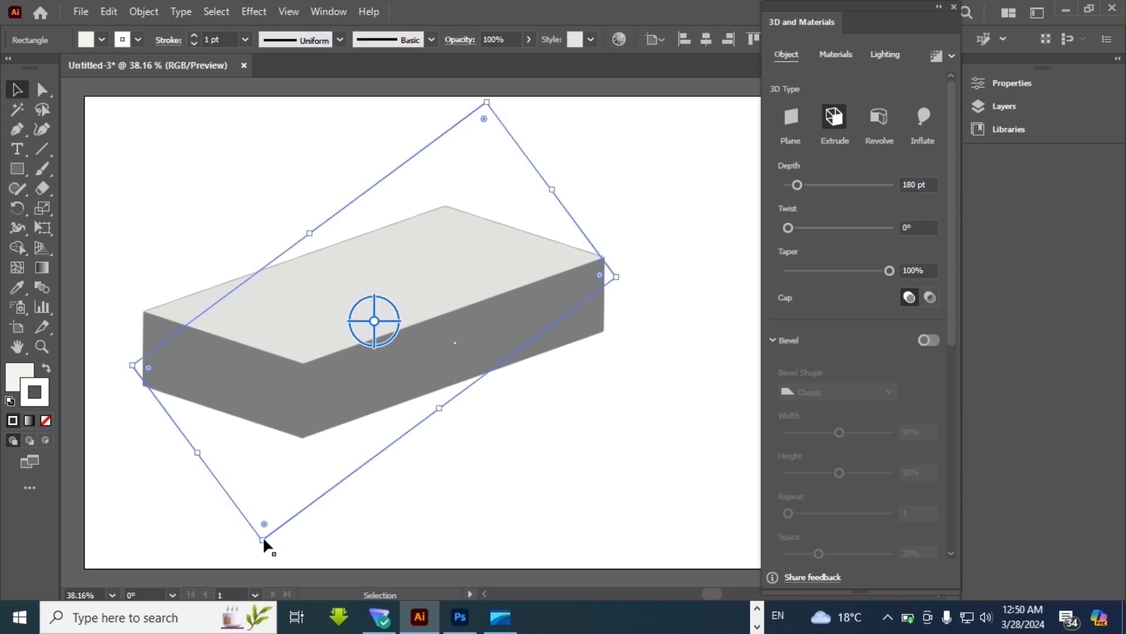
drag(263, 540, 258, 510)
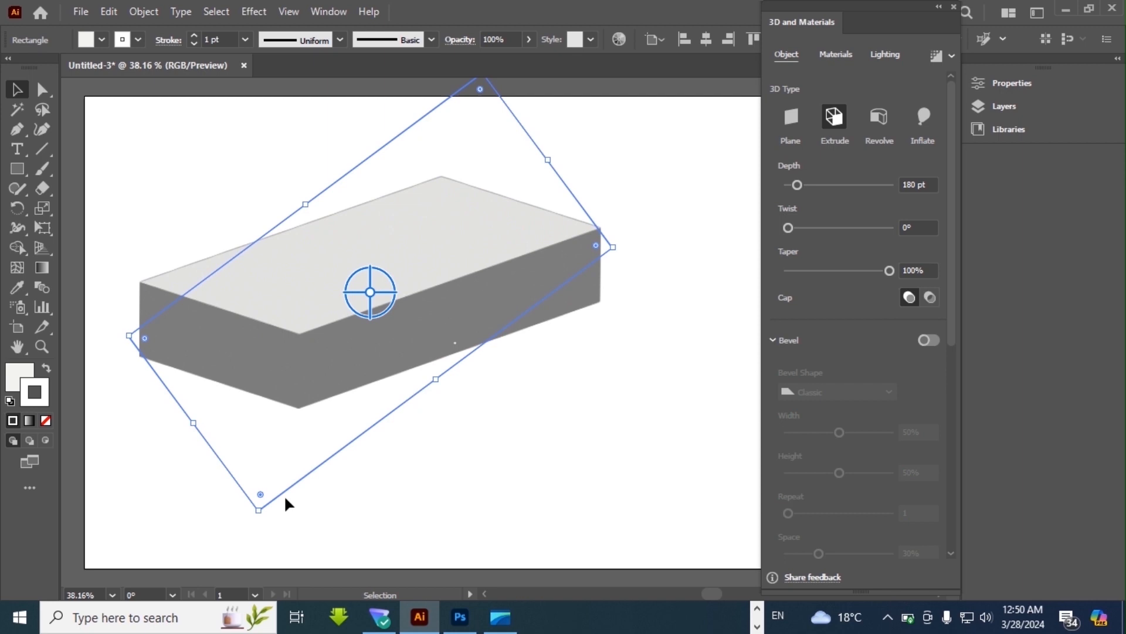
click(471, 464)
Fine-tune the box's 3D rotation to X 67°, Y -7° and Z -6°.
click(463, 325)
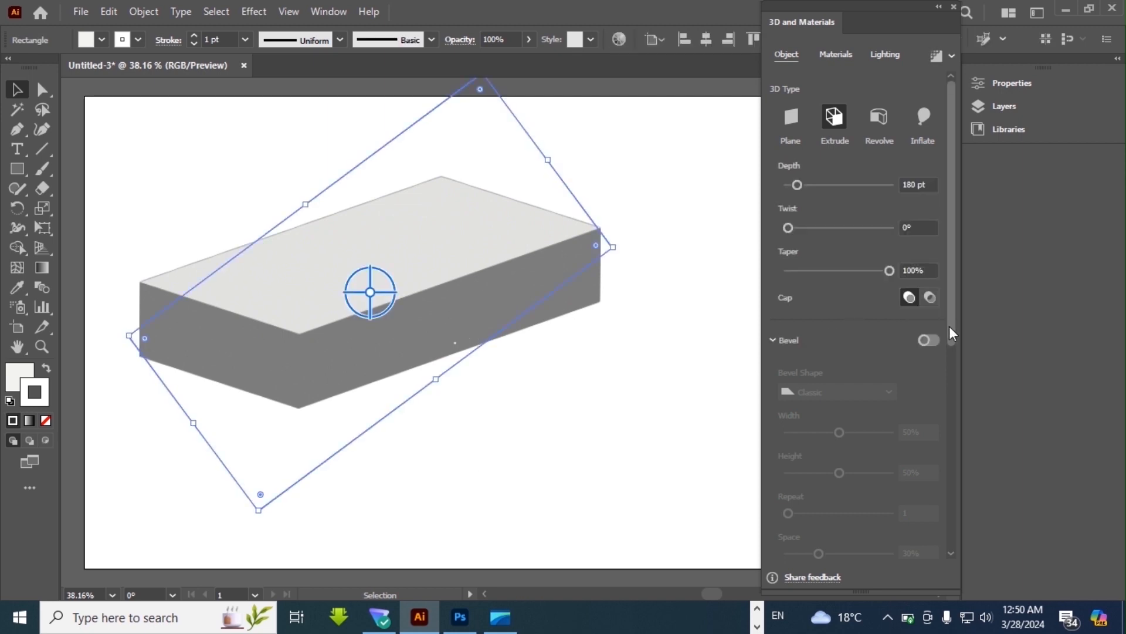
drag(949, 325, 957, 543)
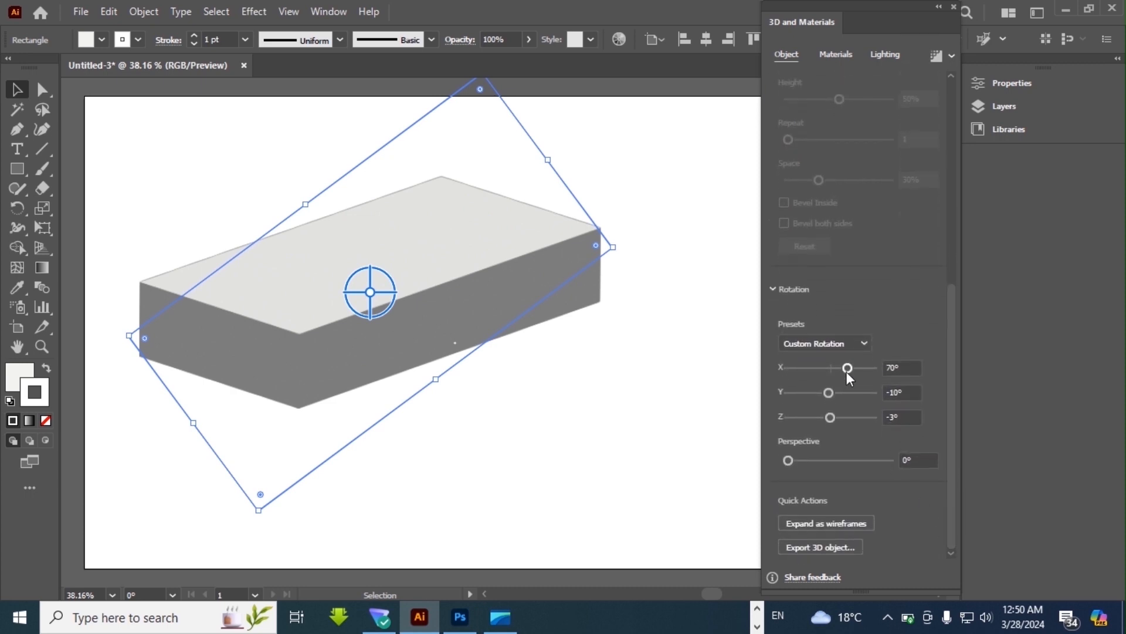
drag(846, 368, 833, 416)
click(832, 388)
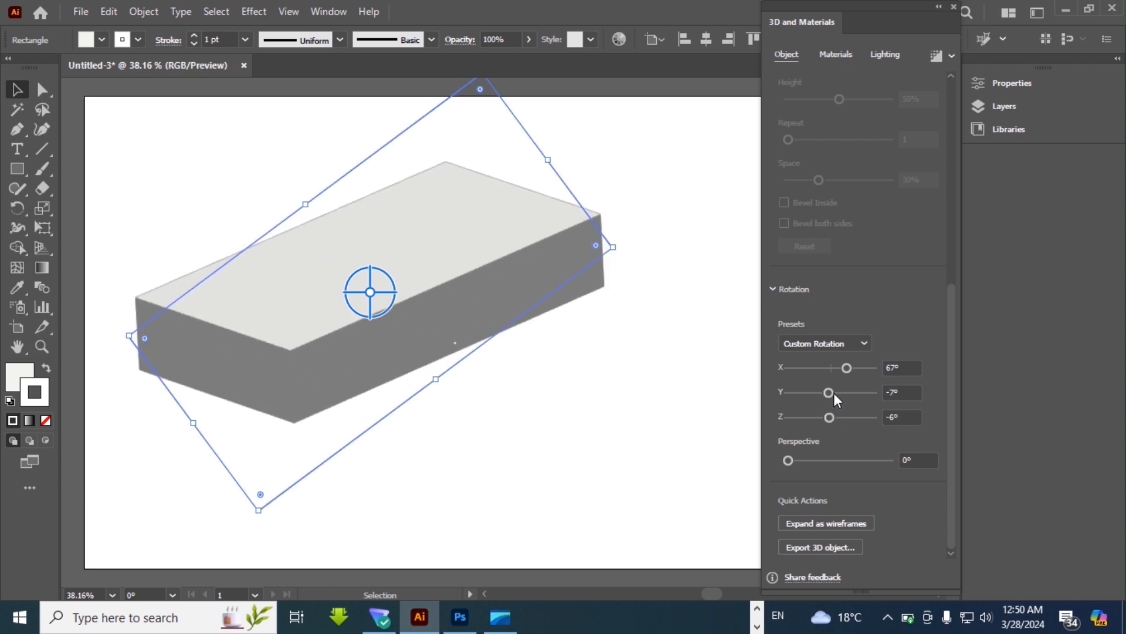
Increase the box's extrusion depth to 213 pt and deselect it.
scroll(947, 274, up, 10)
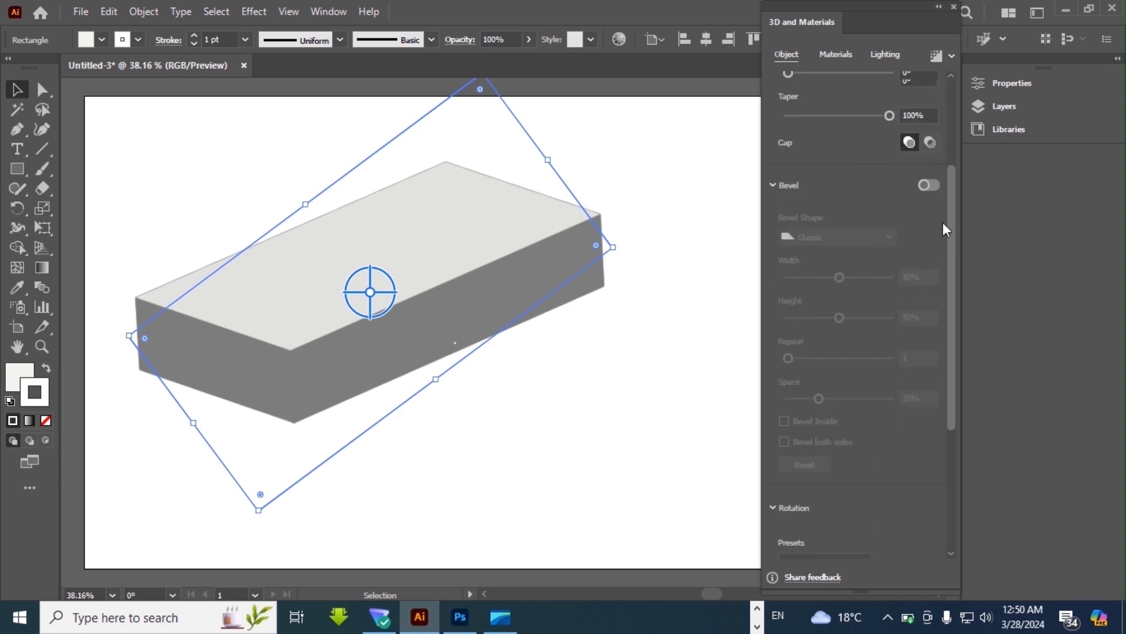
scroll(931, 154, up, 2)
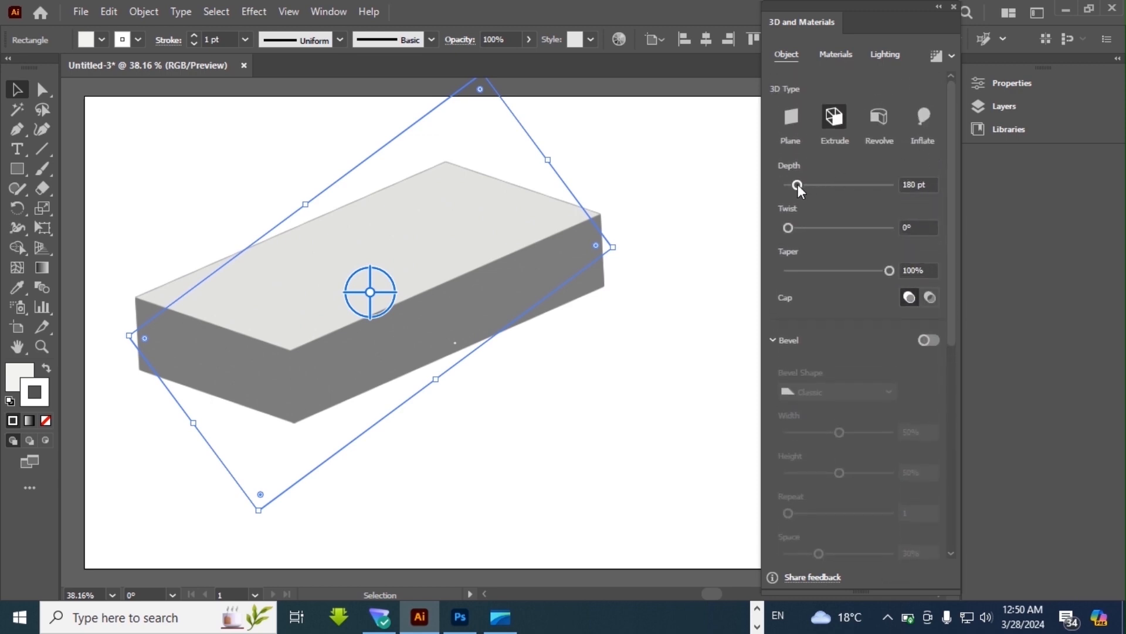
drag(798, 184, 799, 184)
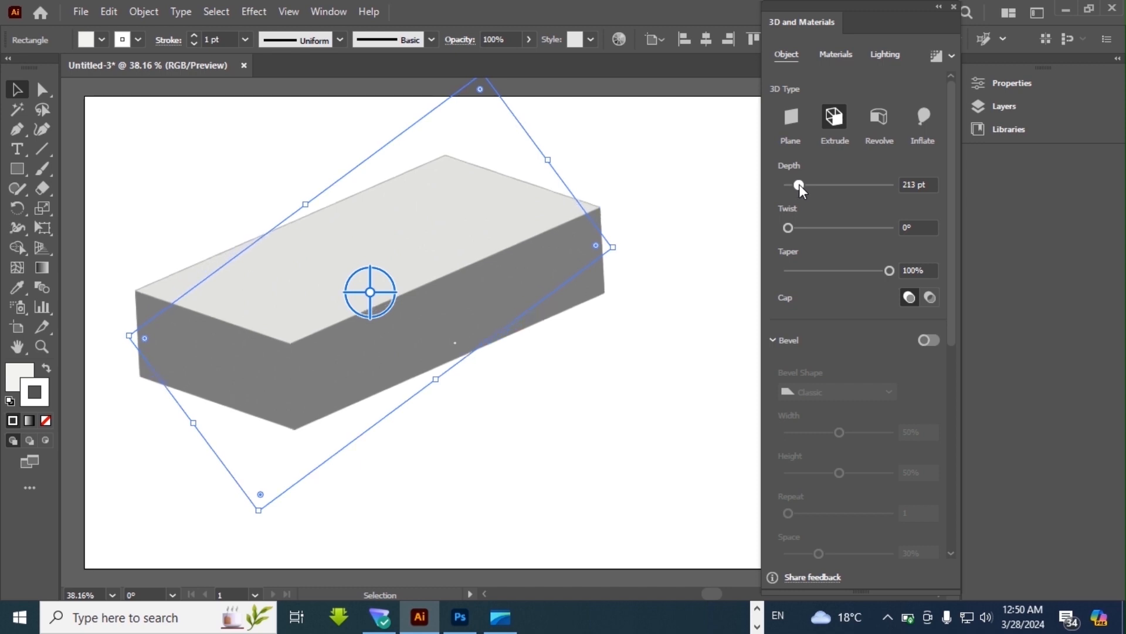
click(680, 237)
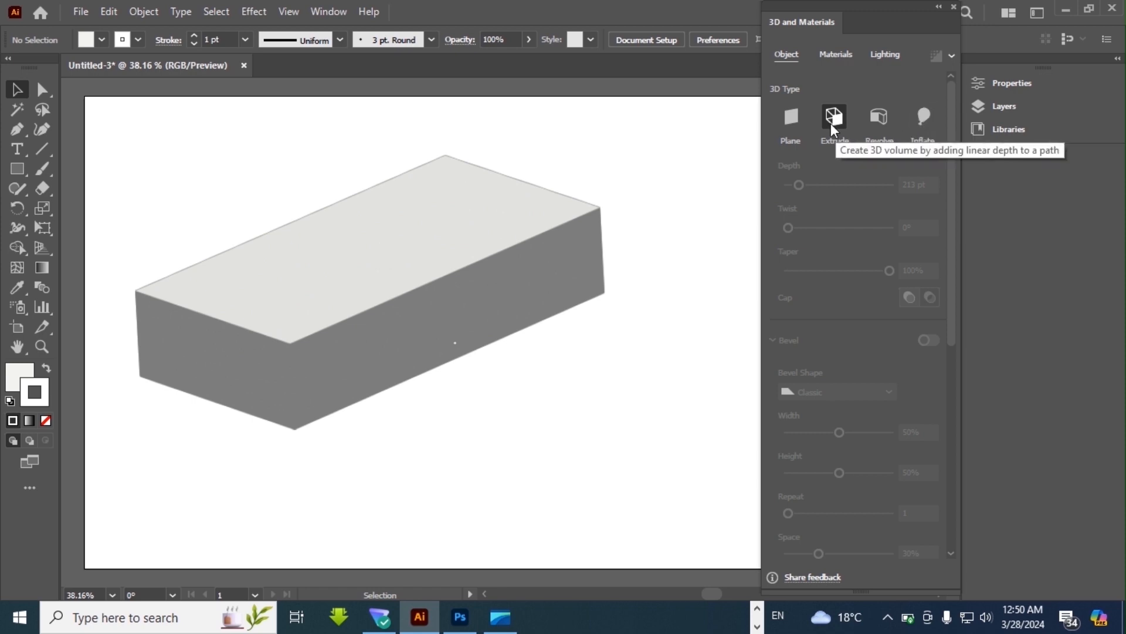
Delete the tiny stray rectangle from Layer 1, keeping the extruded box.
click(995, 108)
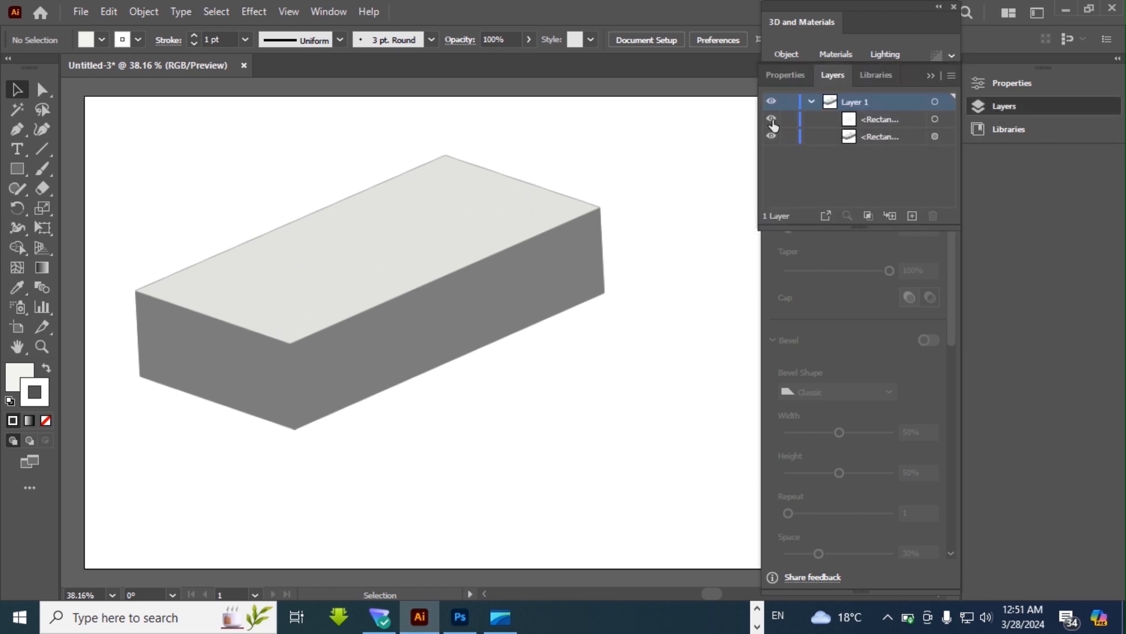
click(869, 119)
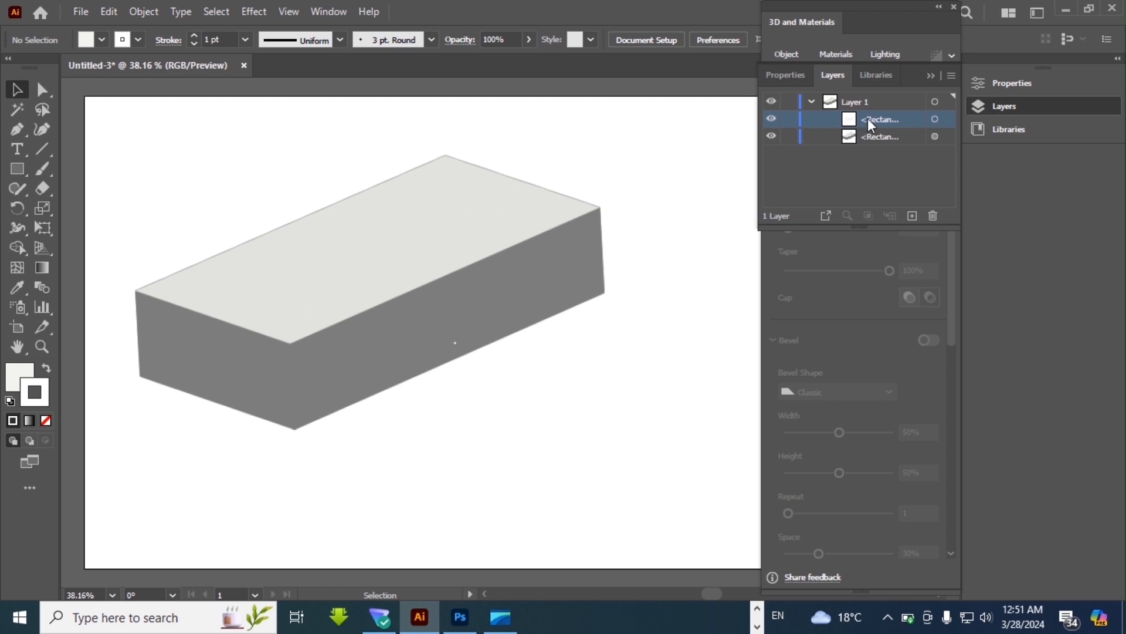
click(935, 119)
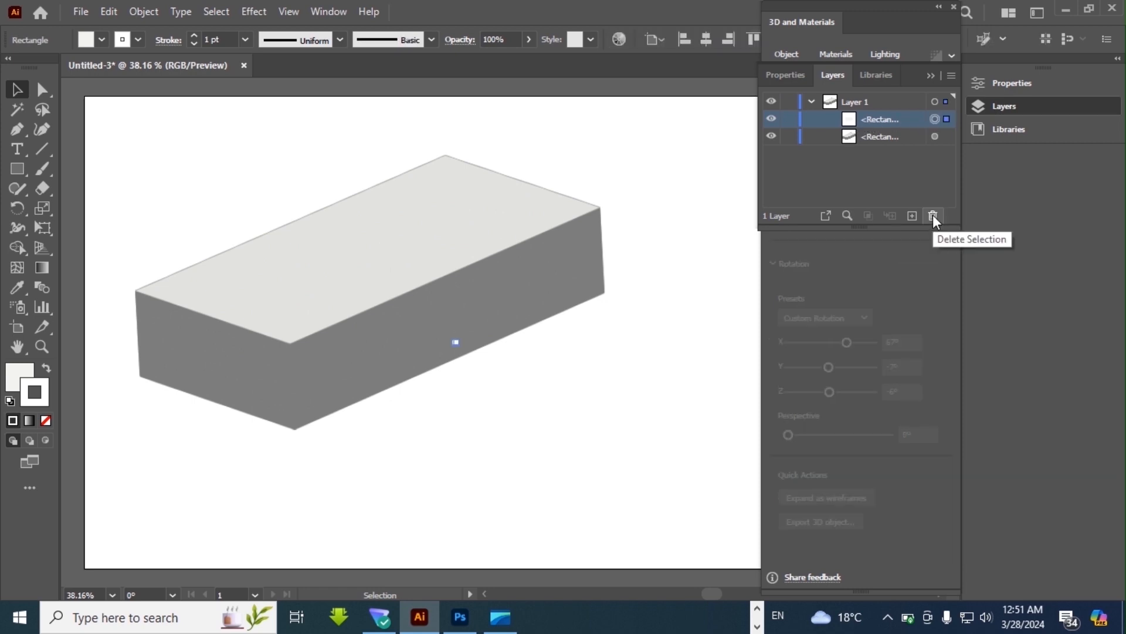
click(933, 216)
Duplicate the extruded box within Layer 1 and separate the two, one toward the upper left and the other toward the lower right.
click(848, 122)
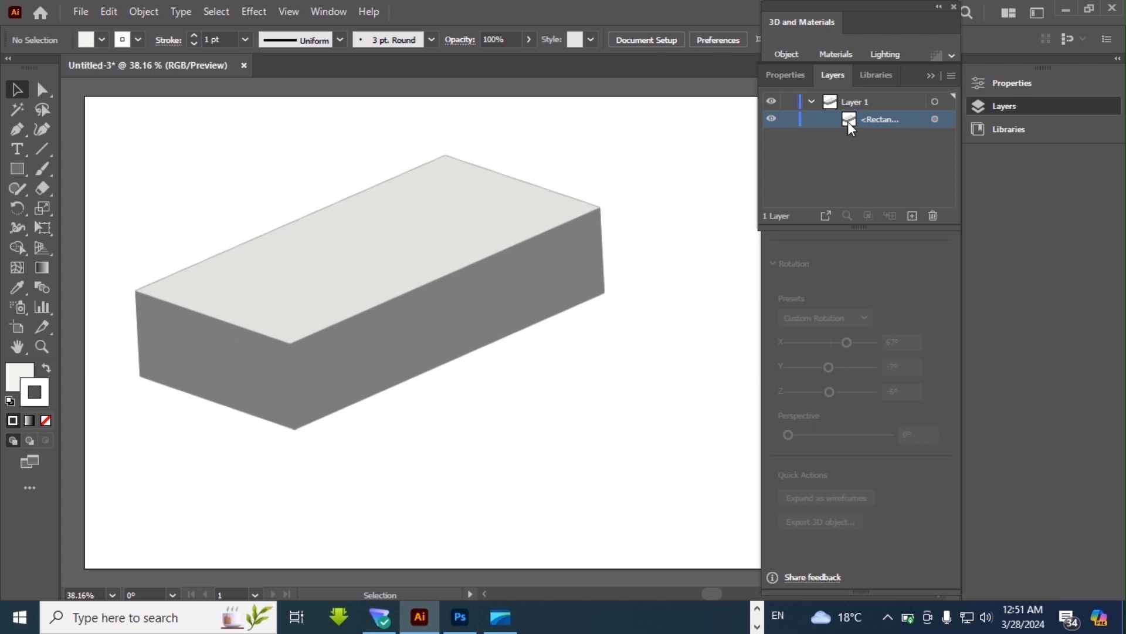
click(934, 120)
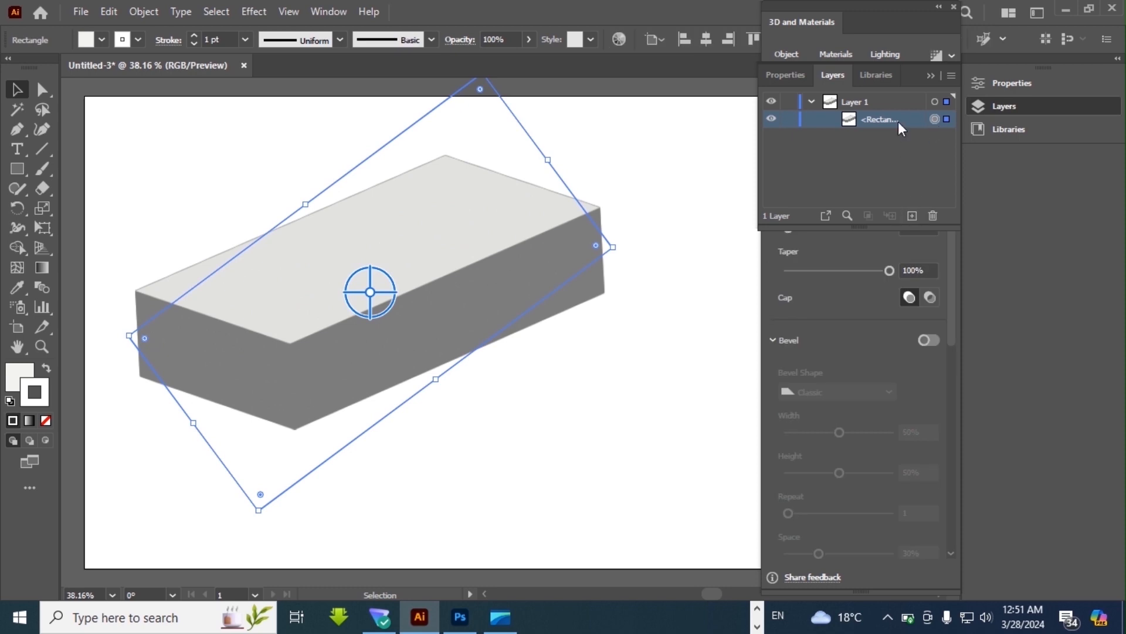
drag(899, 121, 913, 217)
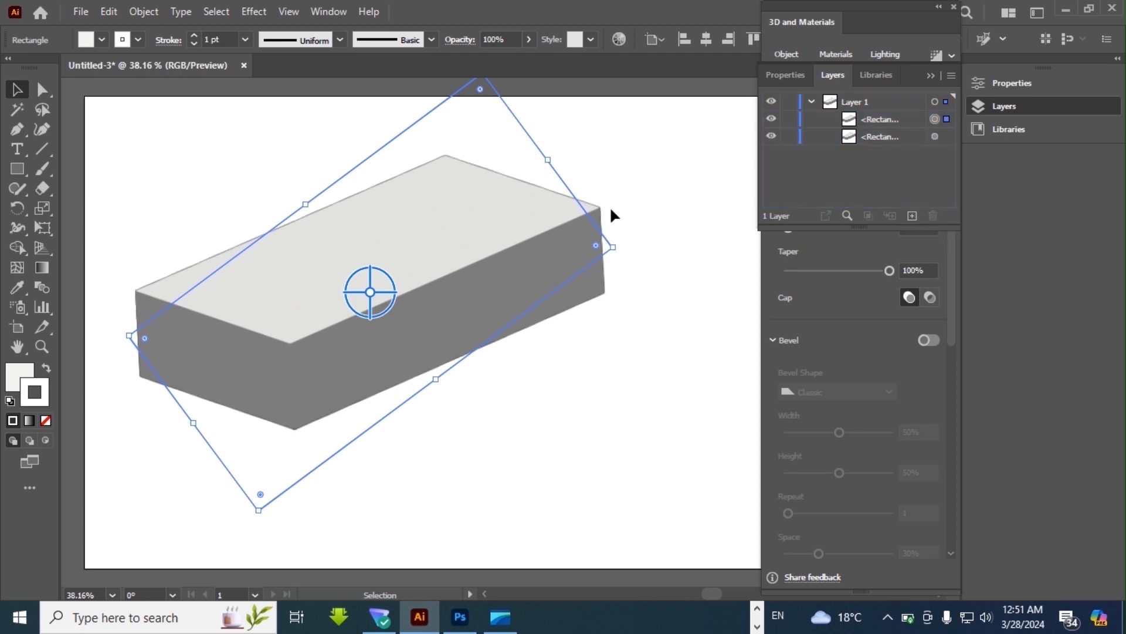
drag(477, 259, 424, 184)
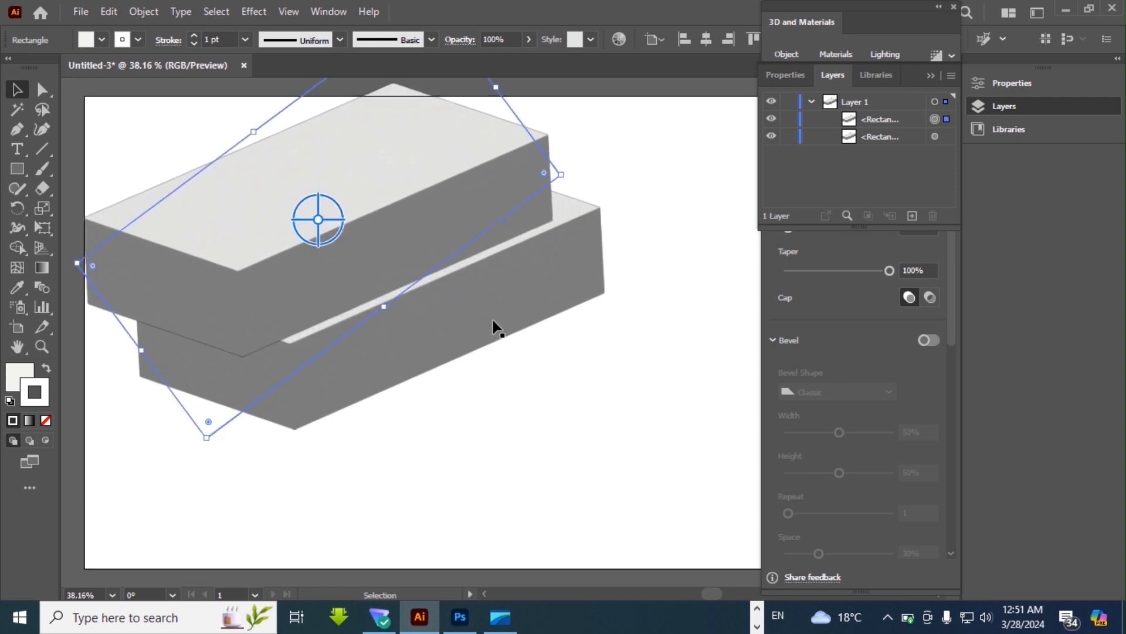
drag(493, 327, 600, 386)
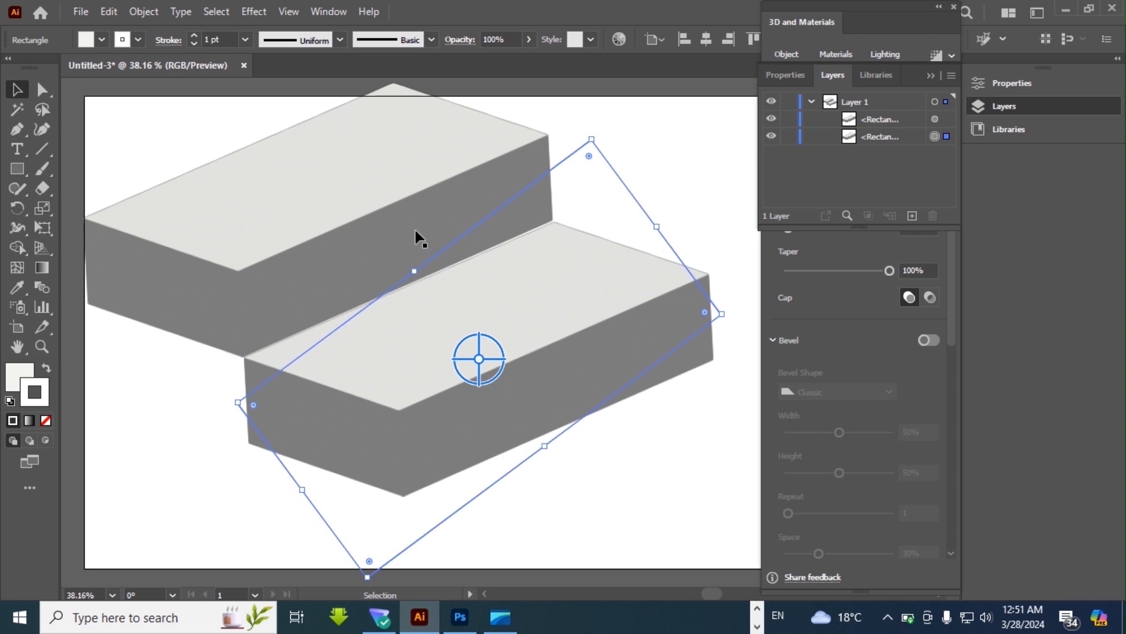
Scale the lower box down slightly and shift it downward on the artboard.
drag(369, 578, 382, 531)
drag(596, 142, 588, 157)
drag(505, 321, 499, 350)
Scale the upper box down slightly and position it against the rear edge of the lower box's top face.
click(372, 248)
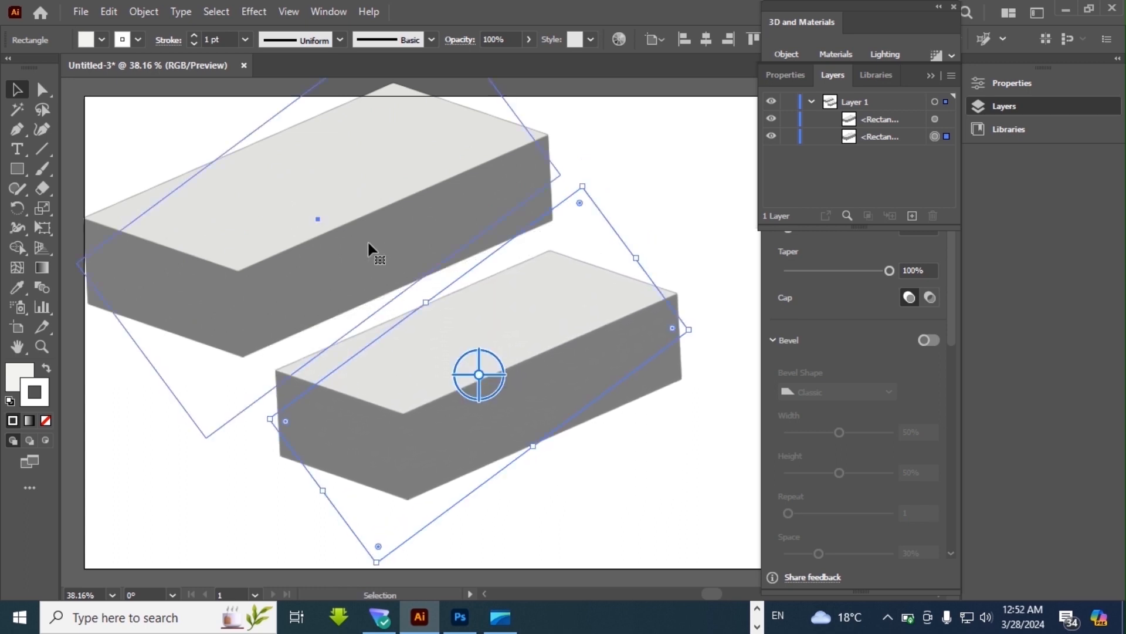
drag(264, 340, 292, 355)
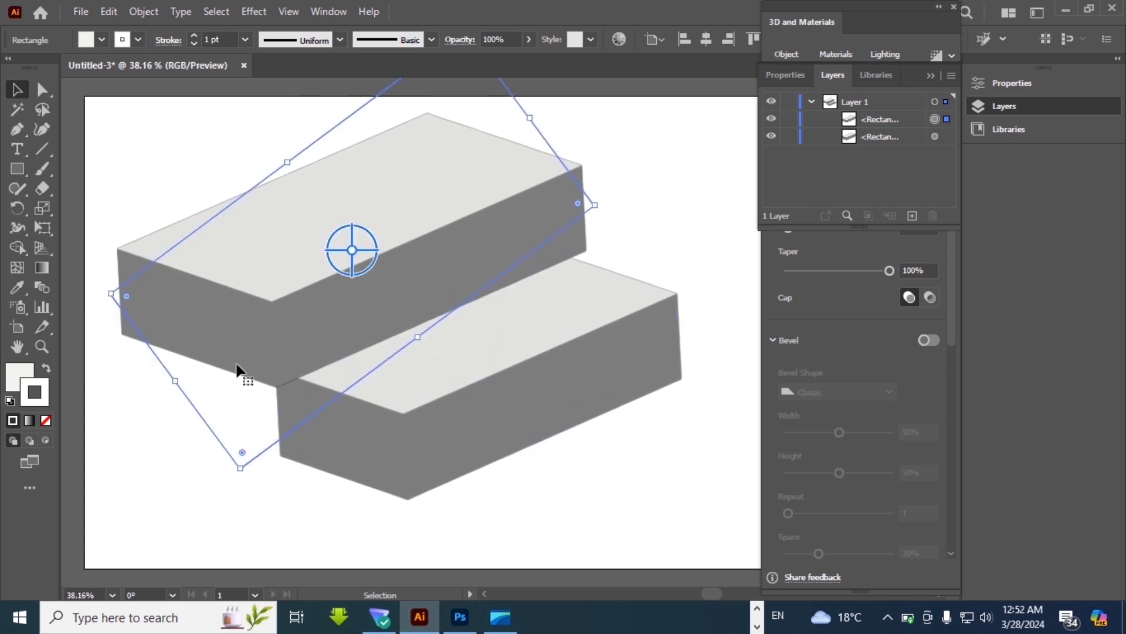
drag(340, 218, 328, 273)
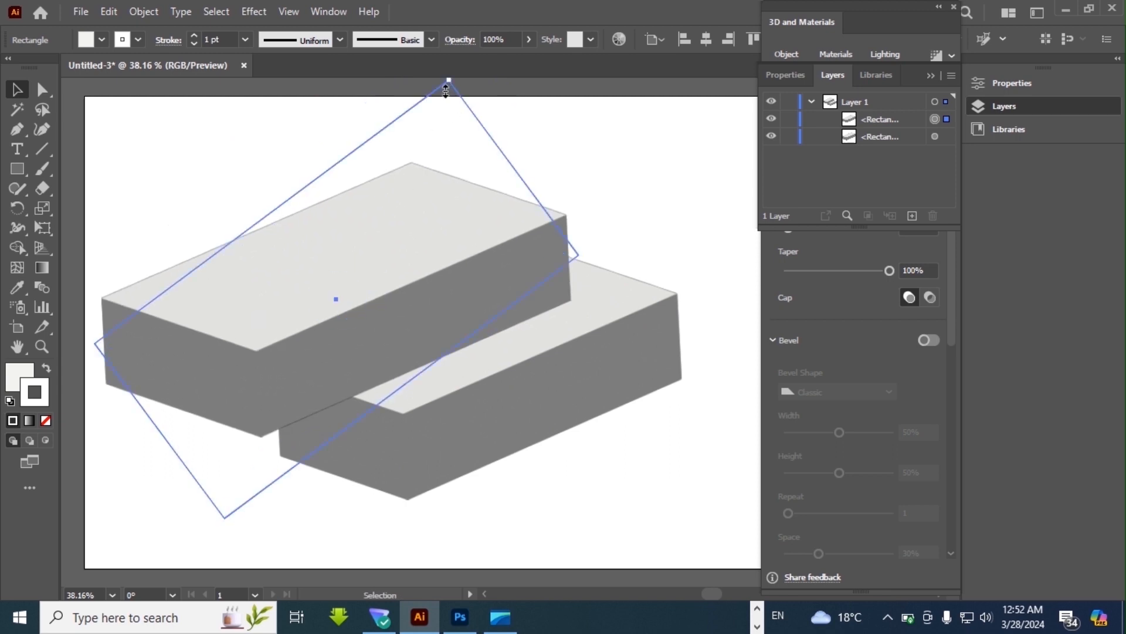
drag(448, 82, 433, 114)
drag(400, 246, 420, 167)
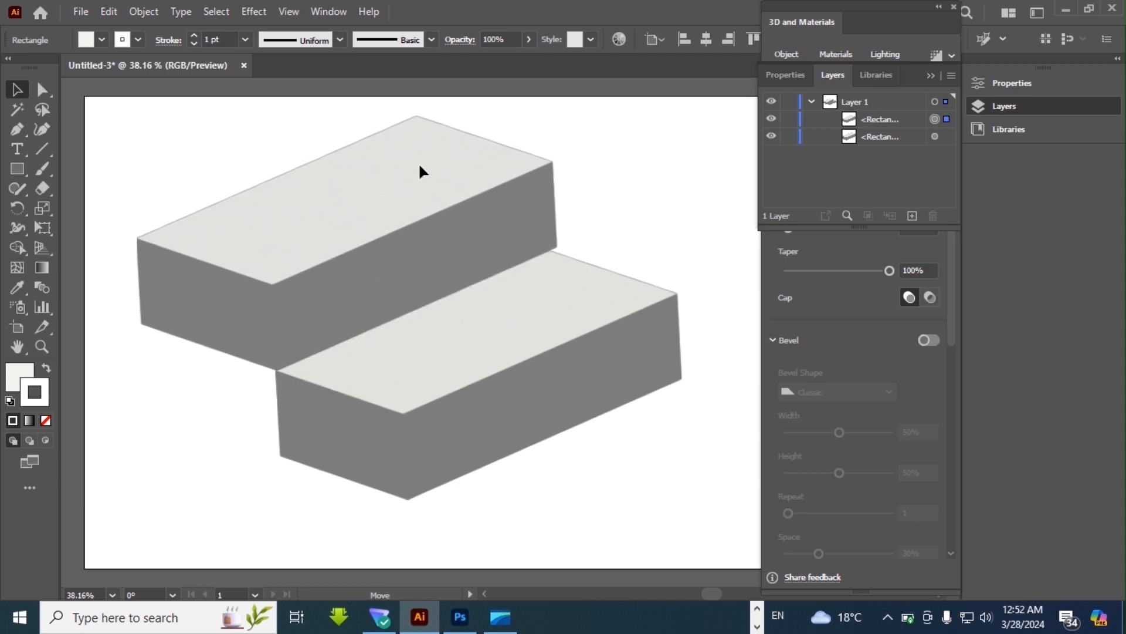
Shrink the upper box a little more, set it back against the lower box like a stair step, and deselect it.
drag(245, 436, 252, 425)
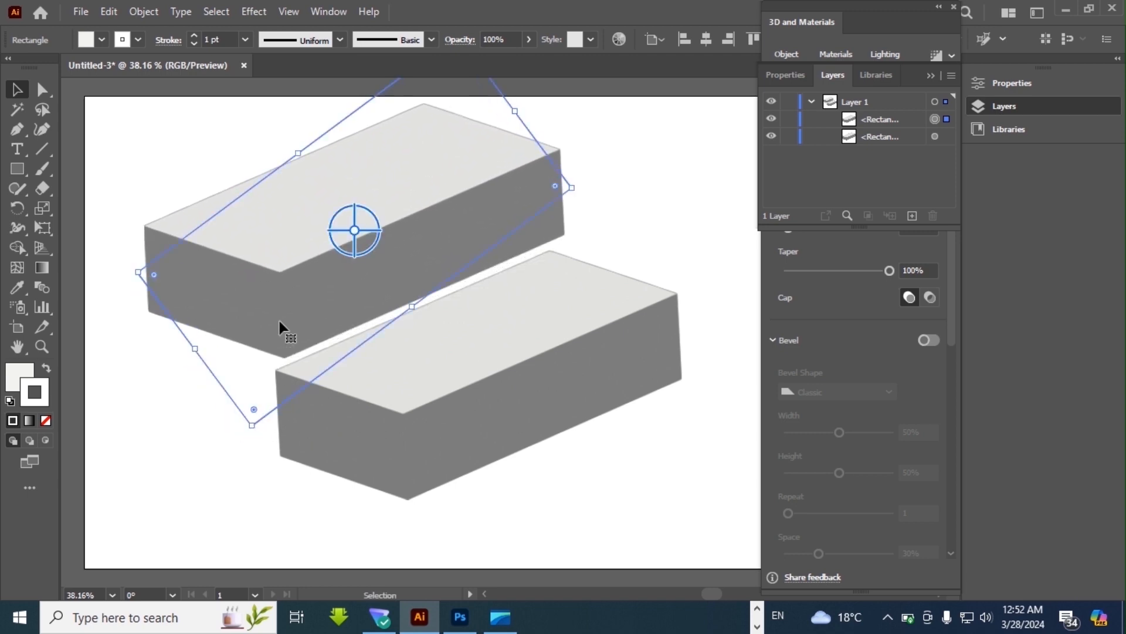
drag(281, 317, 275, 342)
drag(449, 131, 449, 132)
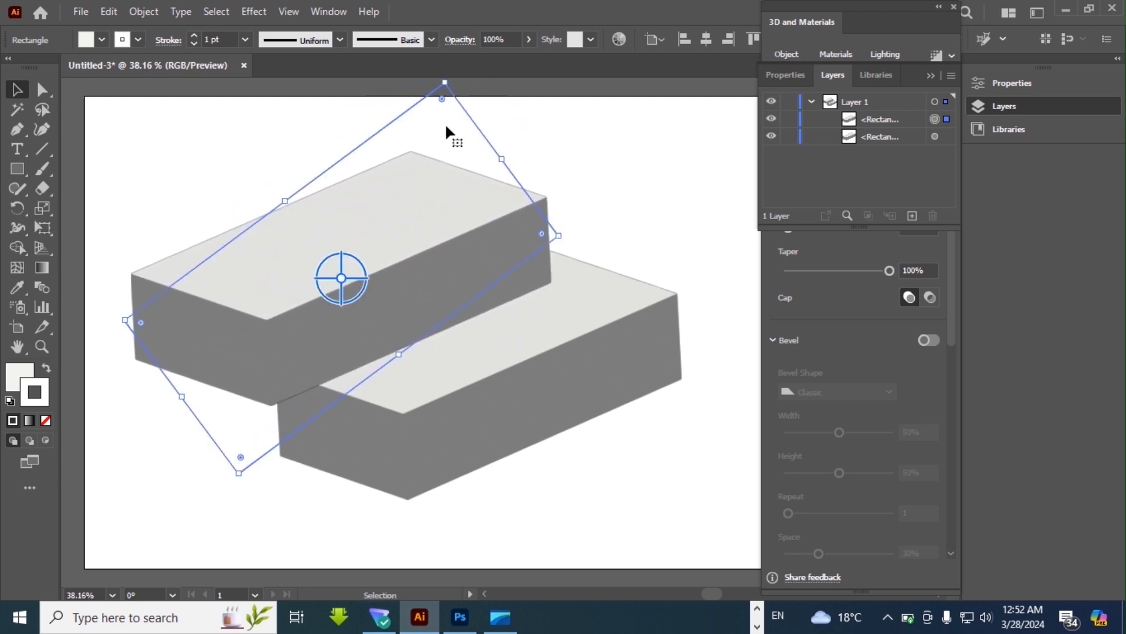
drag(448, 91, 445, 123)
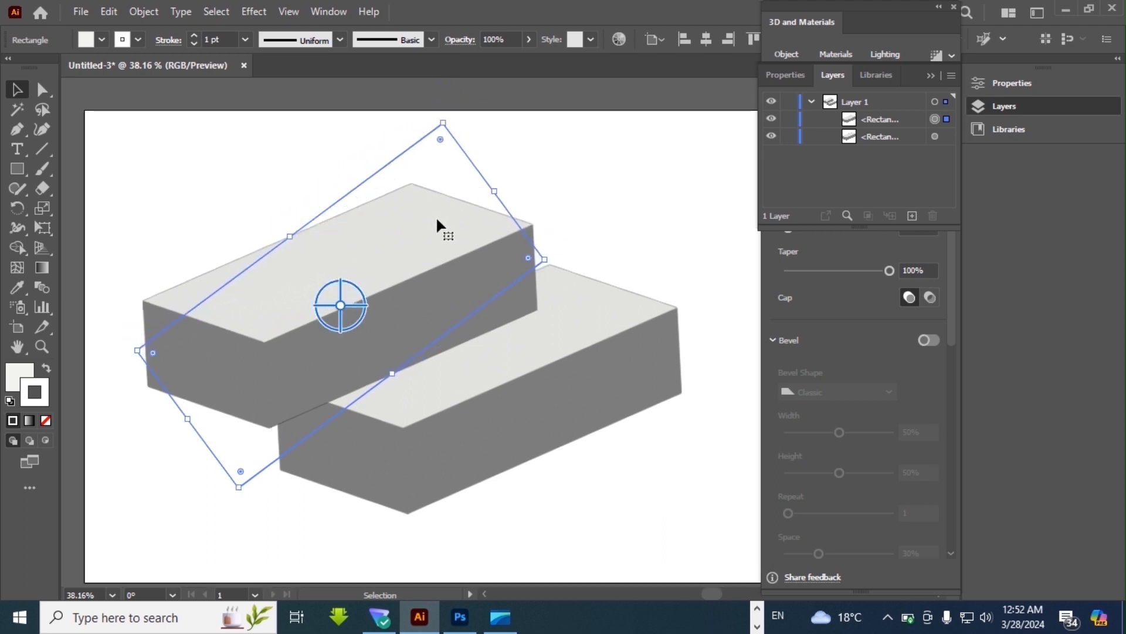
drag(436, 213, 451, 179)
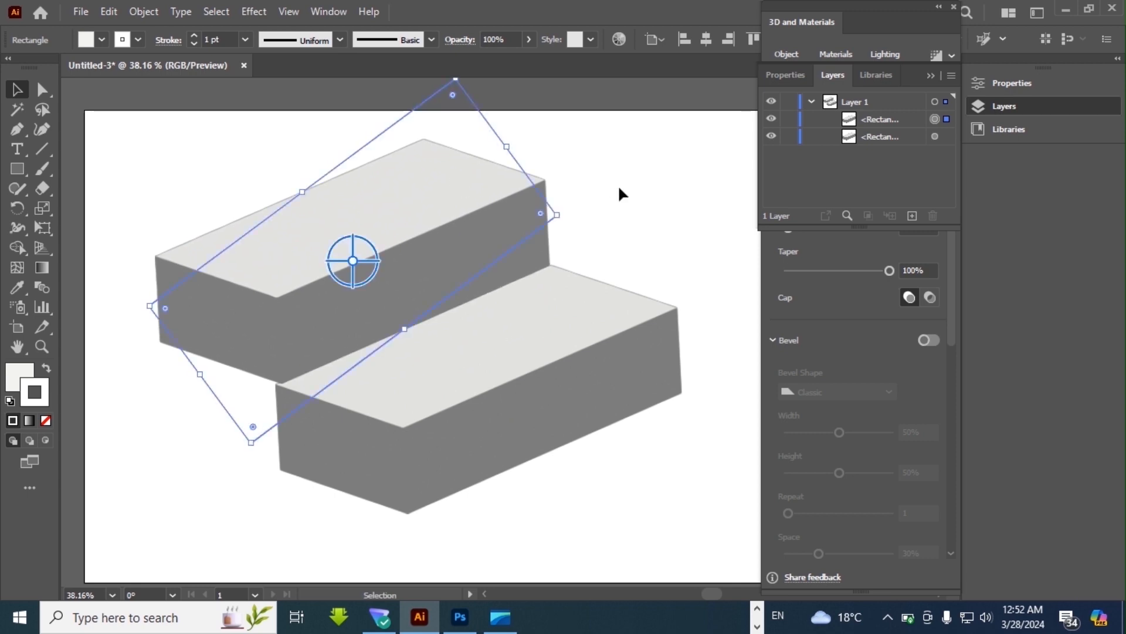
click(633, 205)
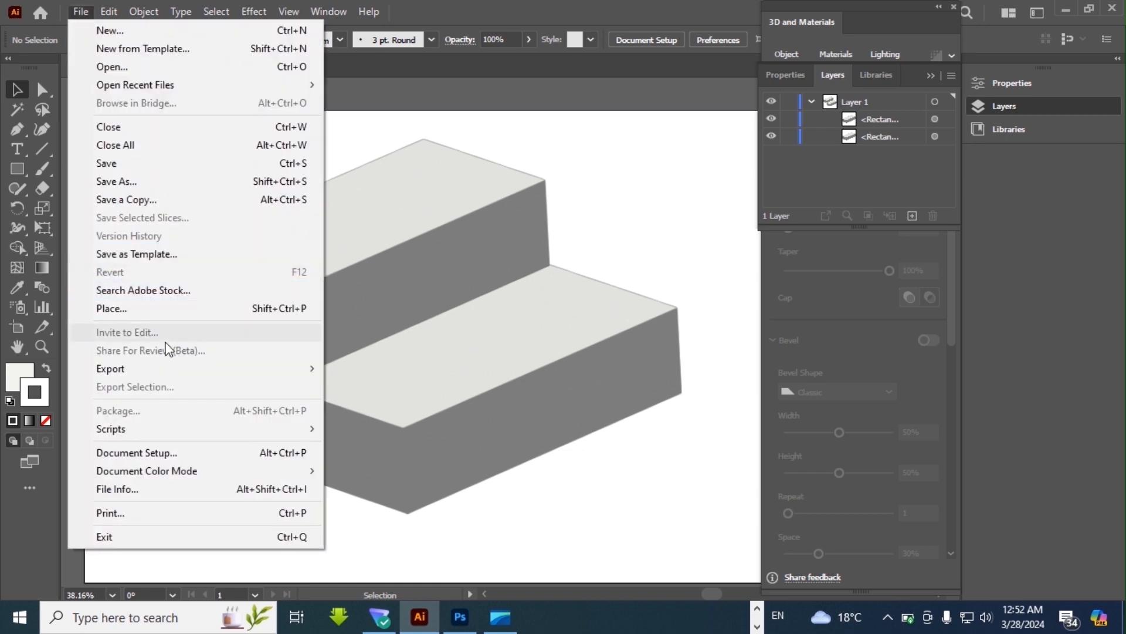
Export the artwork as a PNG named Untitled-4 at High (300 ppi) resolution with a transparent background.
mouse_move(182, 369)
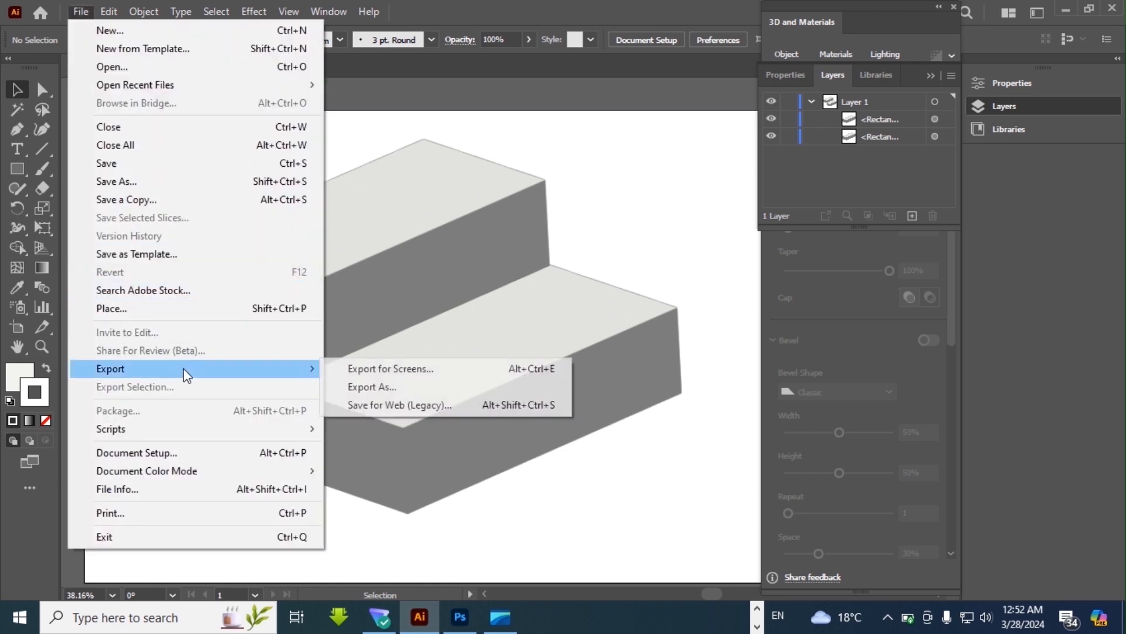
click(364, 388)
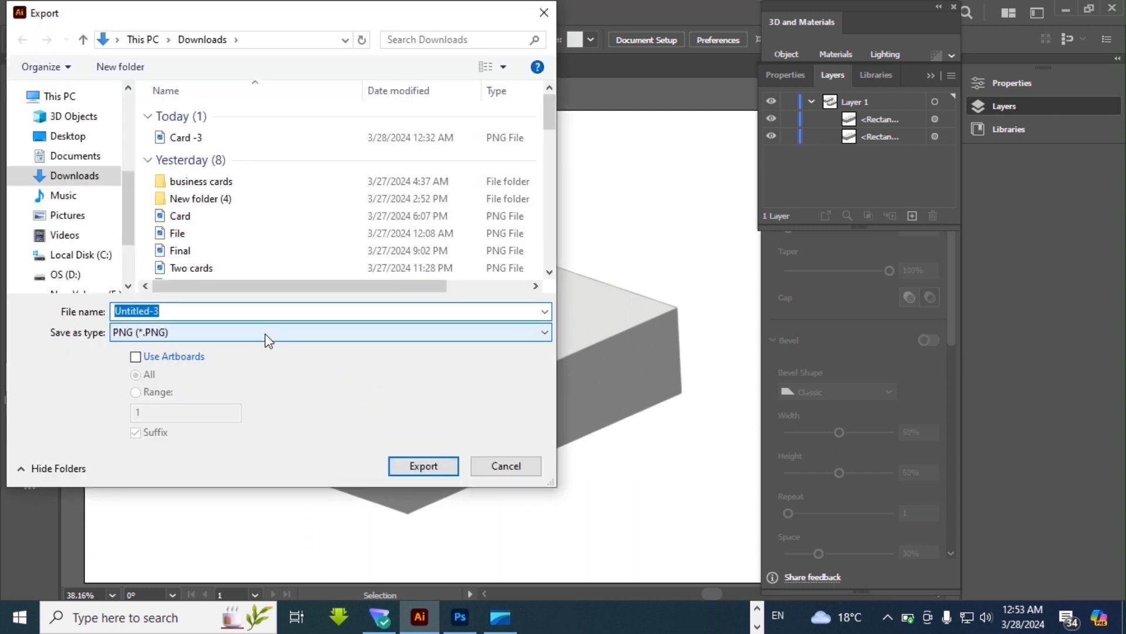
double_click(165, 312)
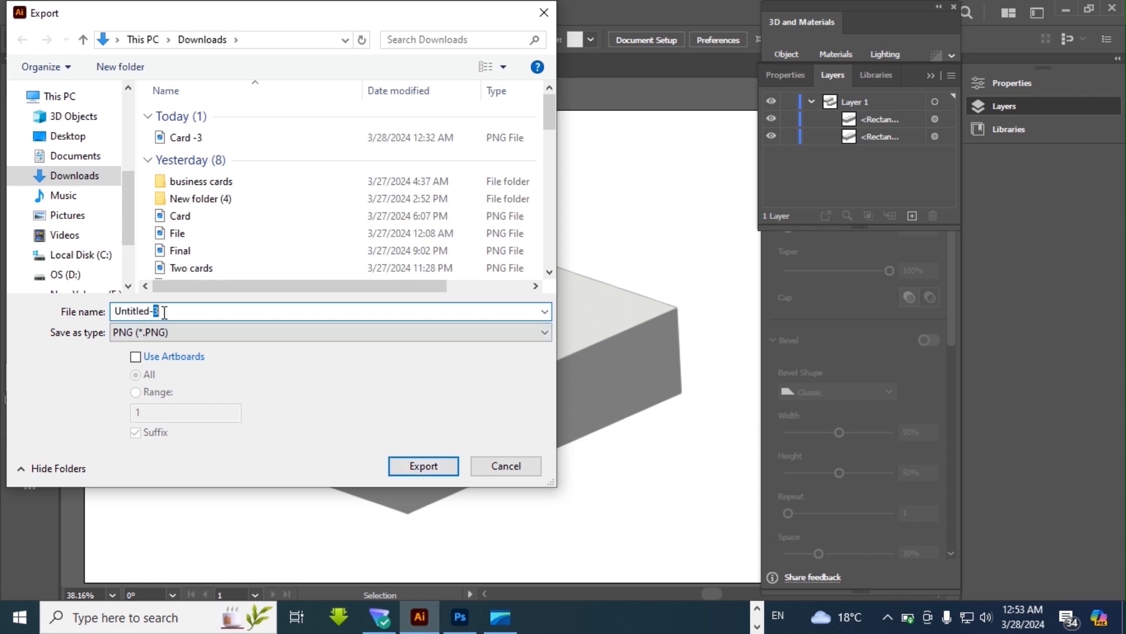
click(428, 474)
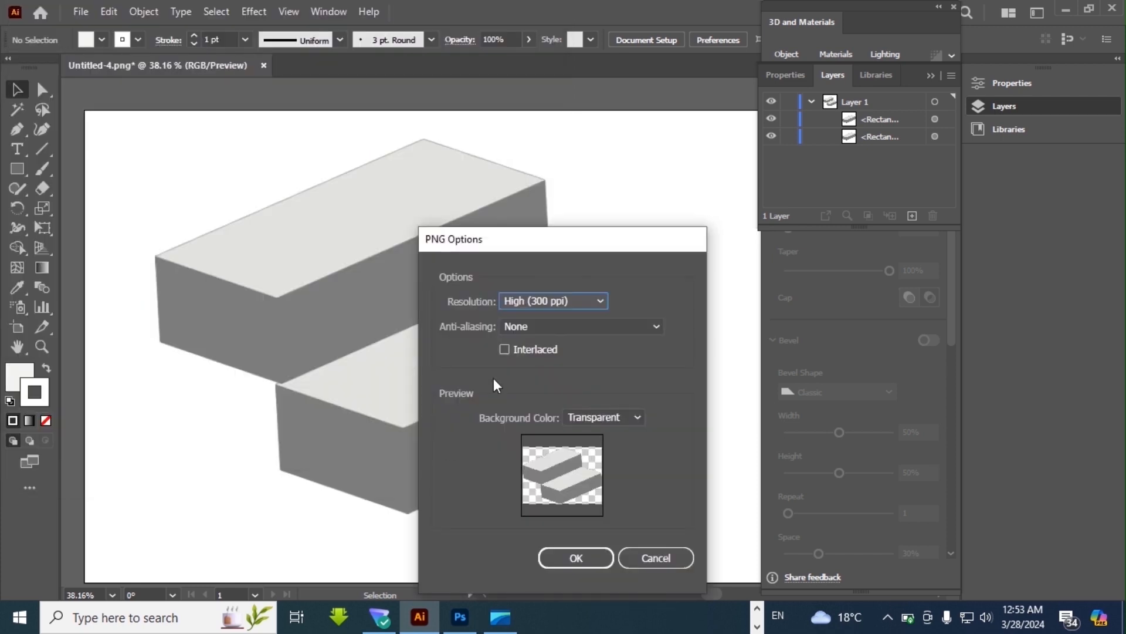
drag(546, 254, 521, 170)
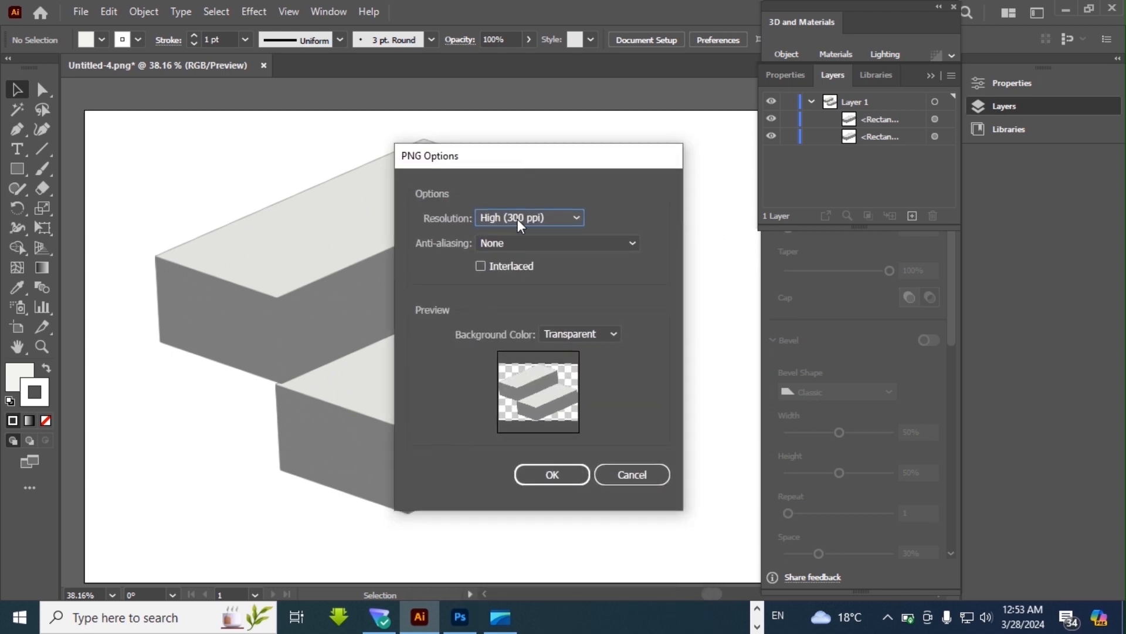
click(553, 474)
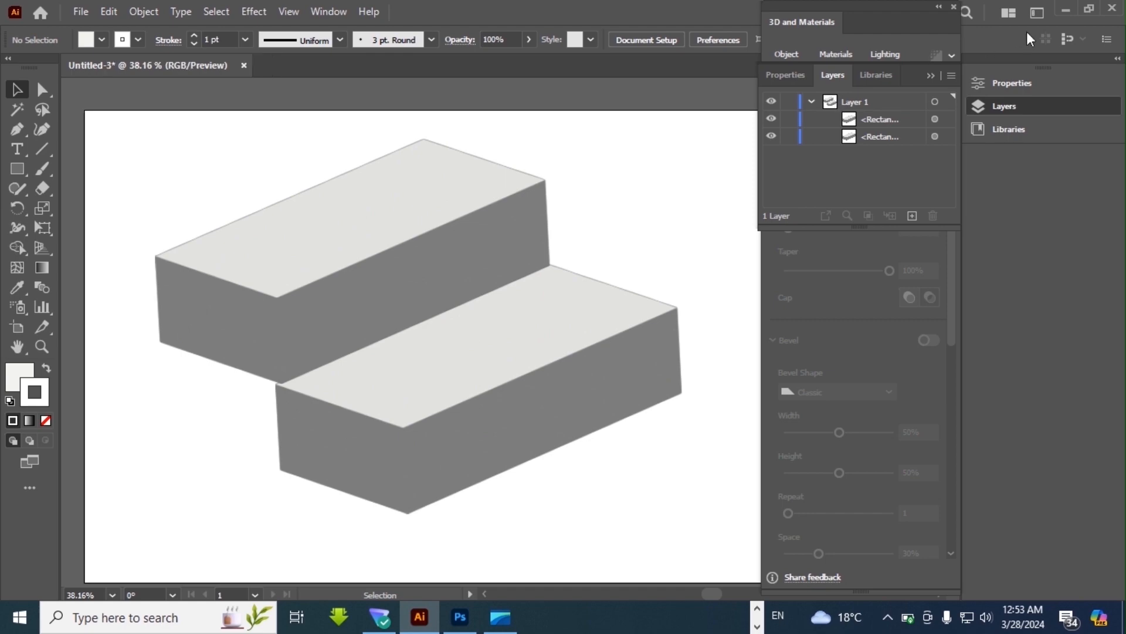
Switch to Photoshop and place Untitled-4 from the Downloads folder as an embedded image in the Untitled-1 document.
click(1066, 9)
mouse_move(460, 616)
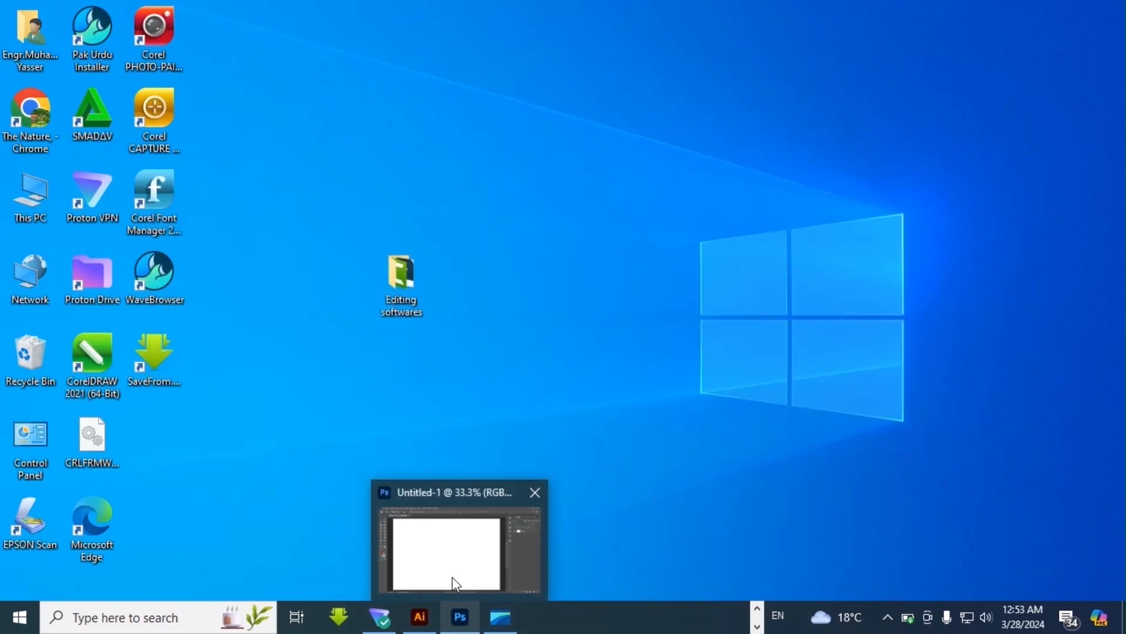
click(453, 575)
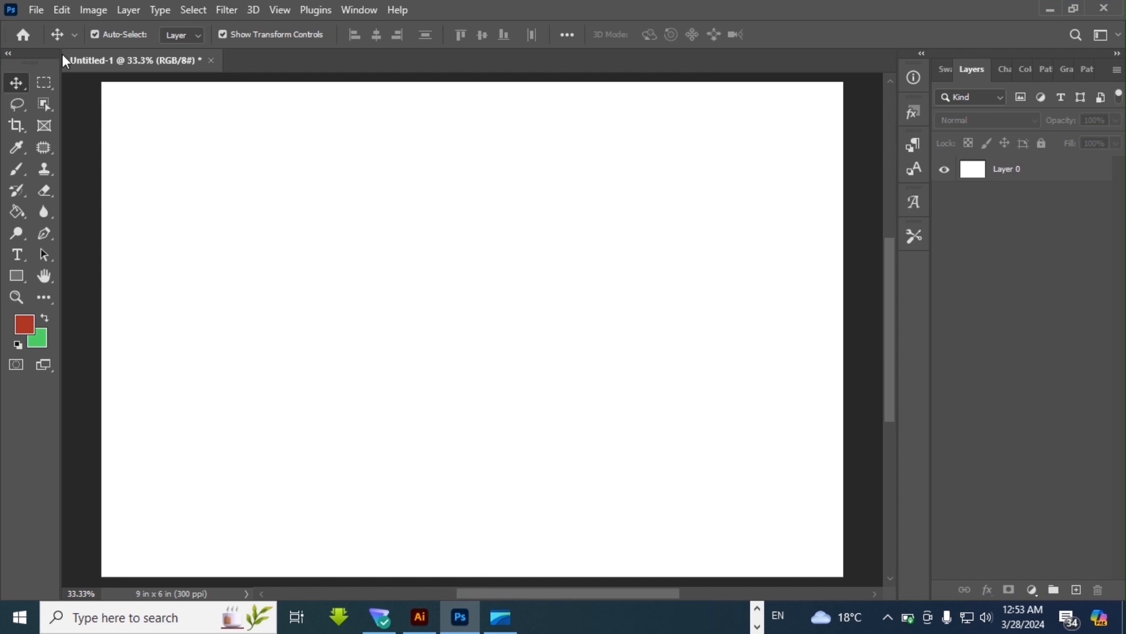
click(35, 10)
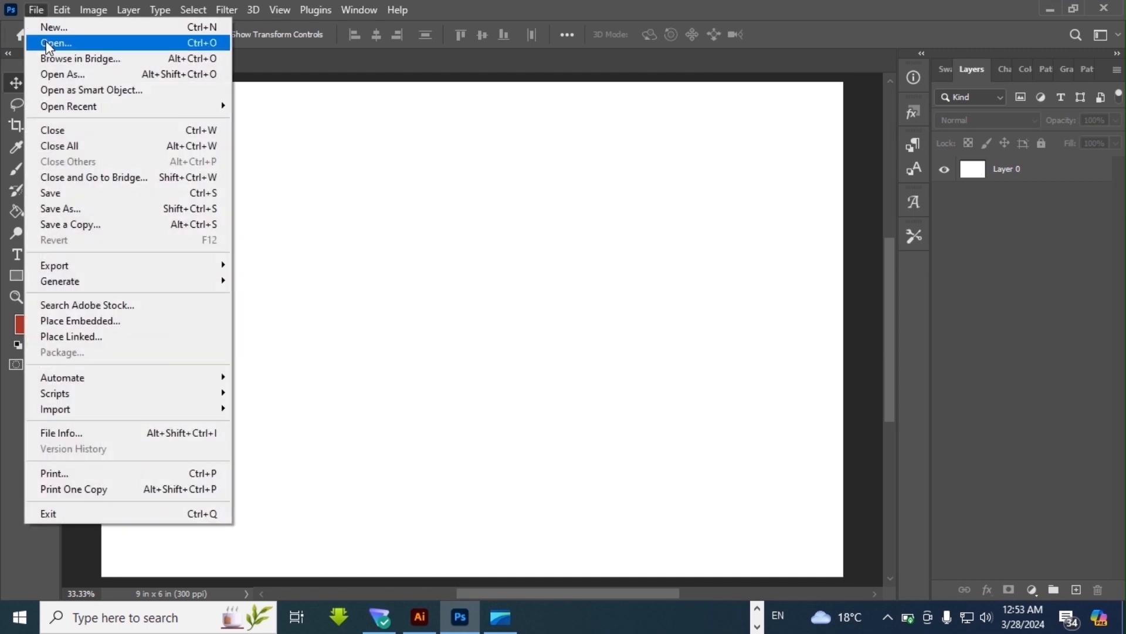
click(115, 327)
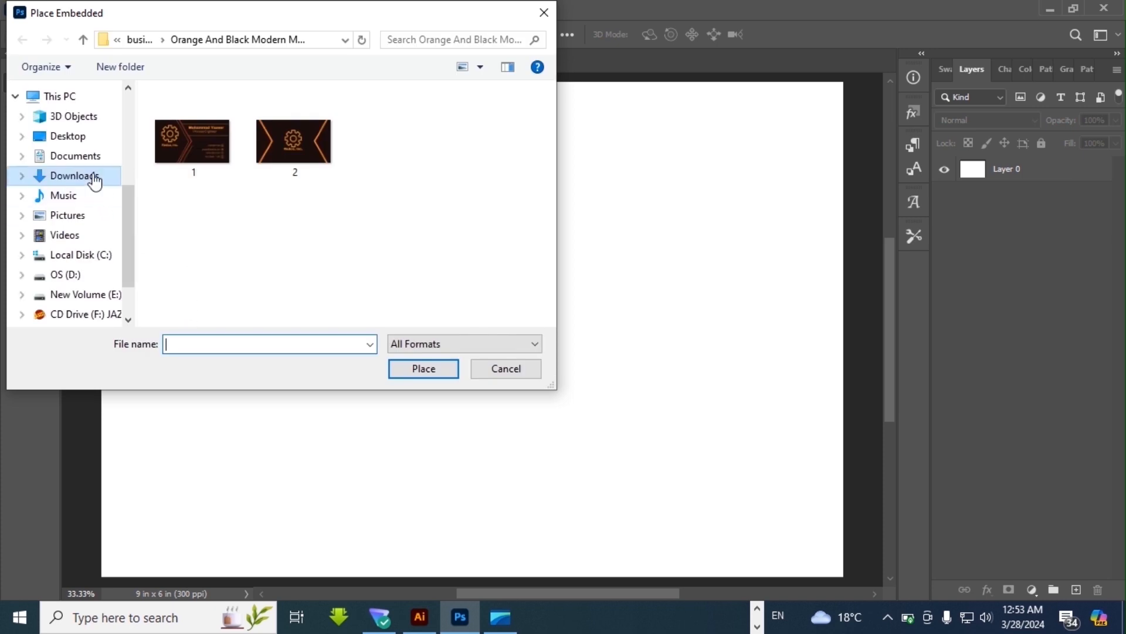
click(92, 177)
click(193, 158)
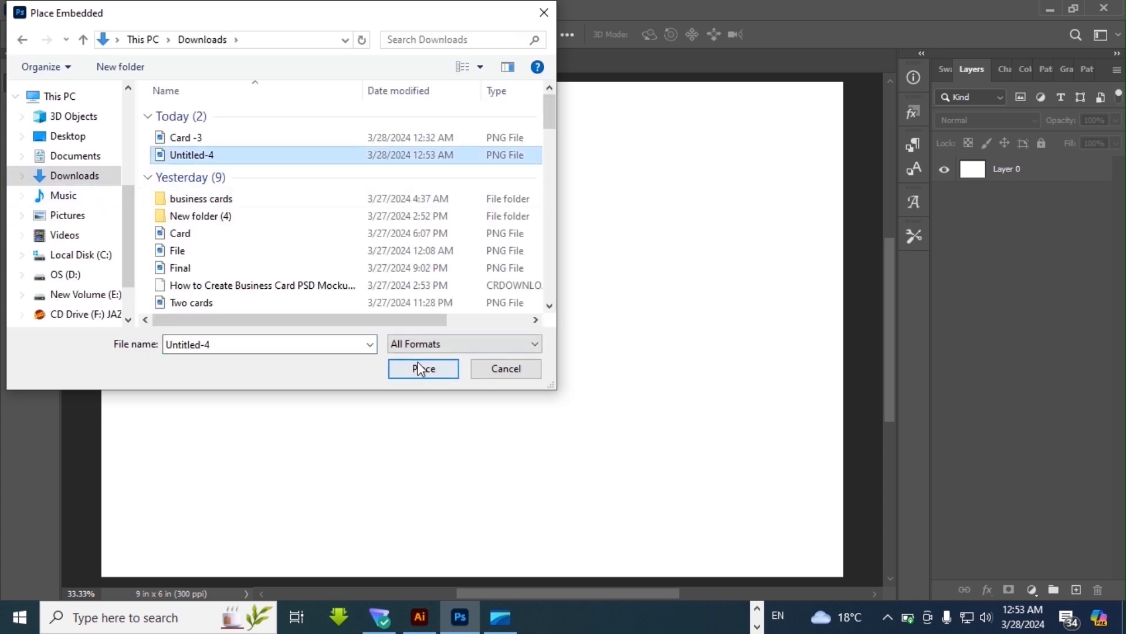
click(422, 370)
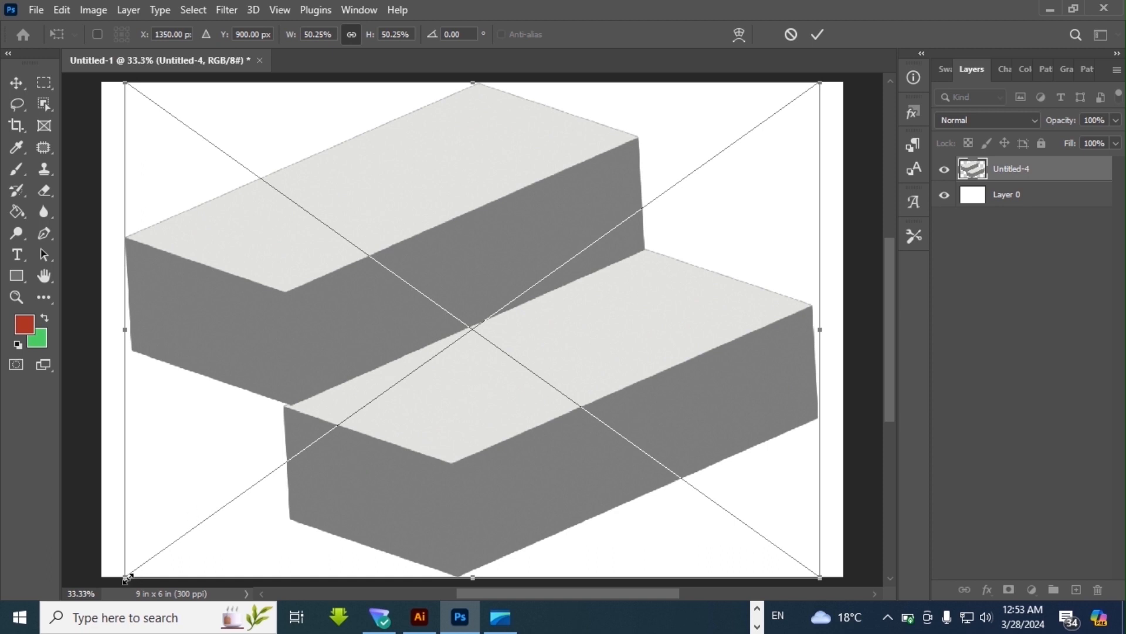
Scale the placed boxes image to about 36.79%, position it near the canvas centre, and commit the placement.
drag(125, 578, 216, 488)
drag(629, 269, 572, 302)
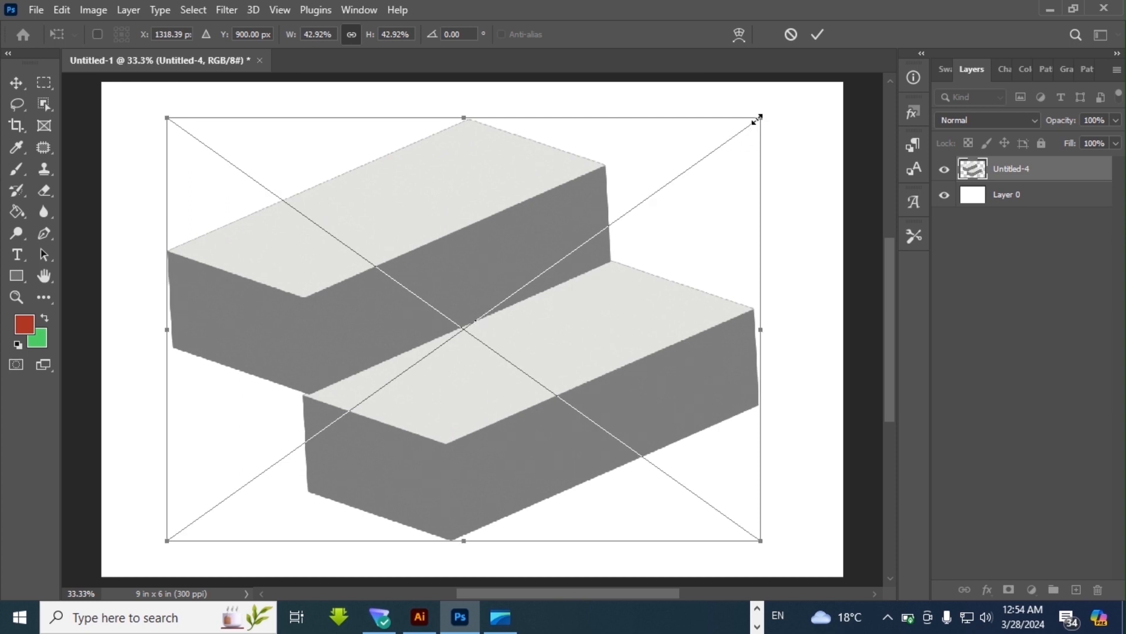
drag(761, 117, 675, 212)
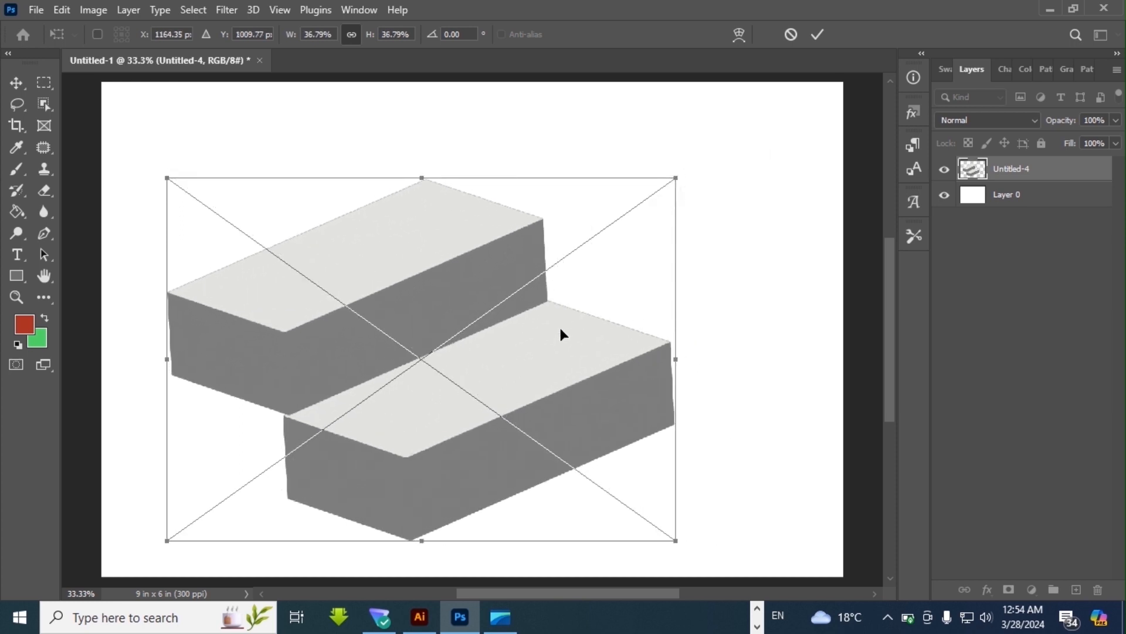
drag(559, 326, 578, 307)
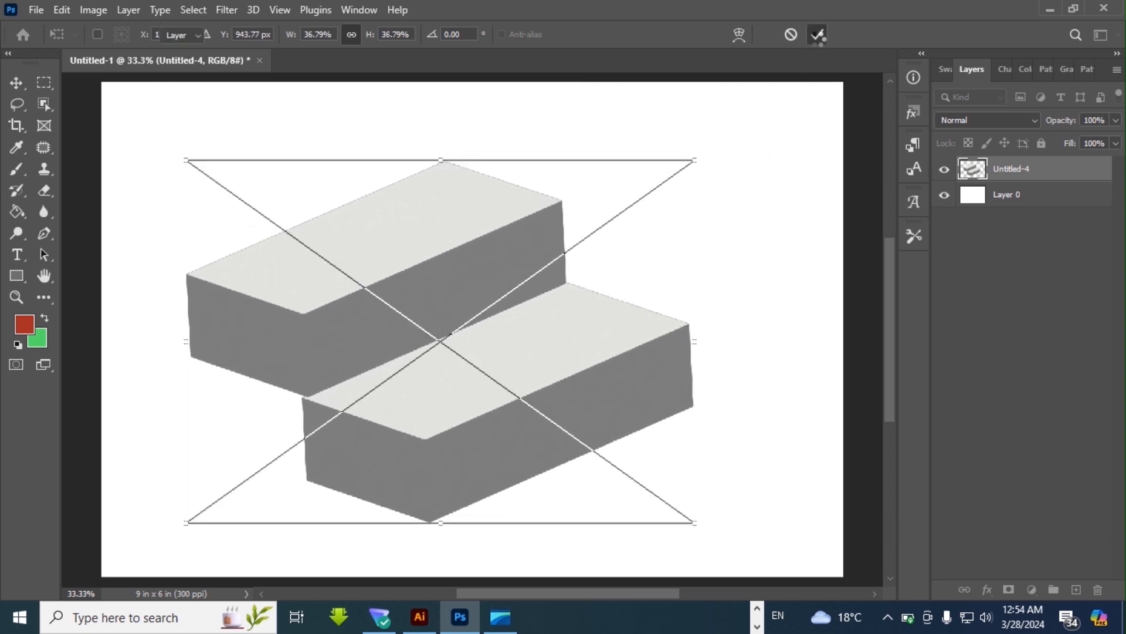
click(818, 37)
Select the Untitled-4 layer and toggle Layer 0's visibility off and back on to check the image's transparency.
click(795, 257)
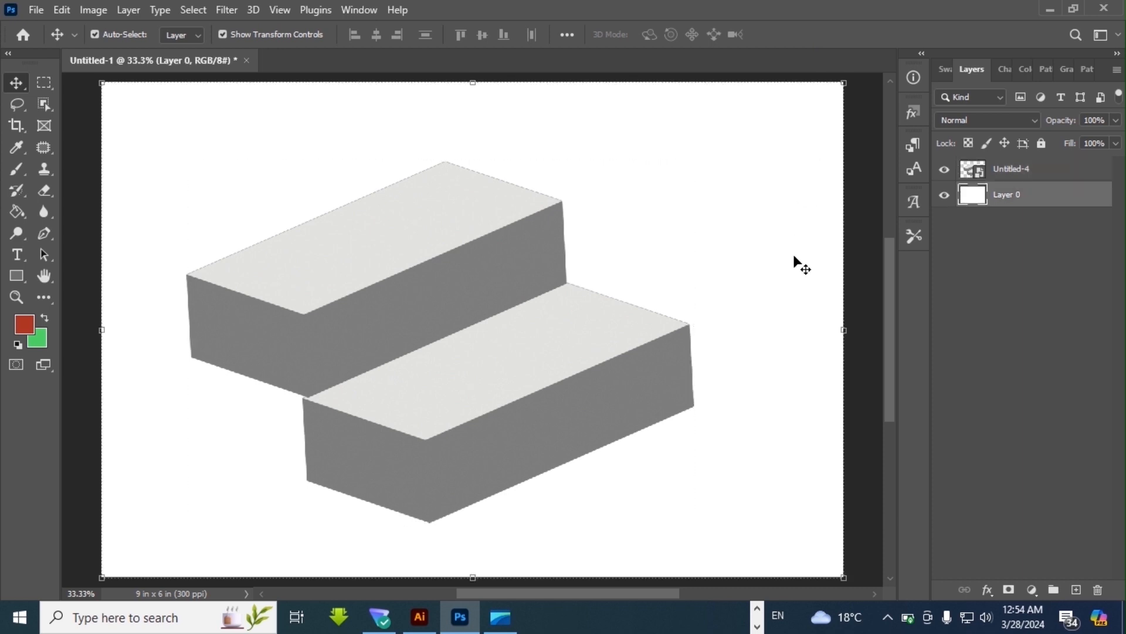
click(984, 170)
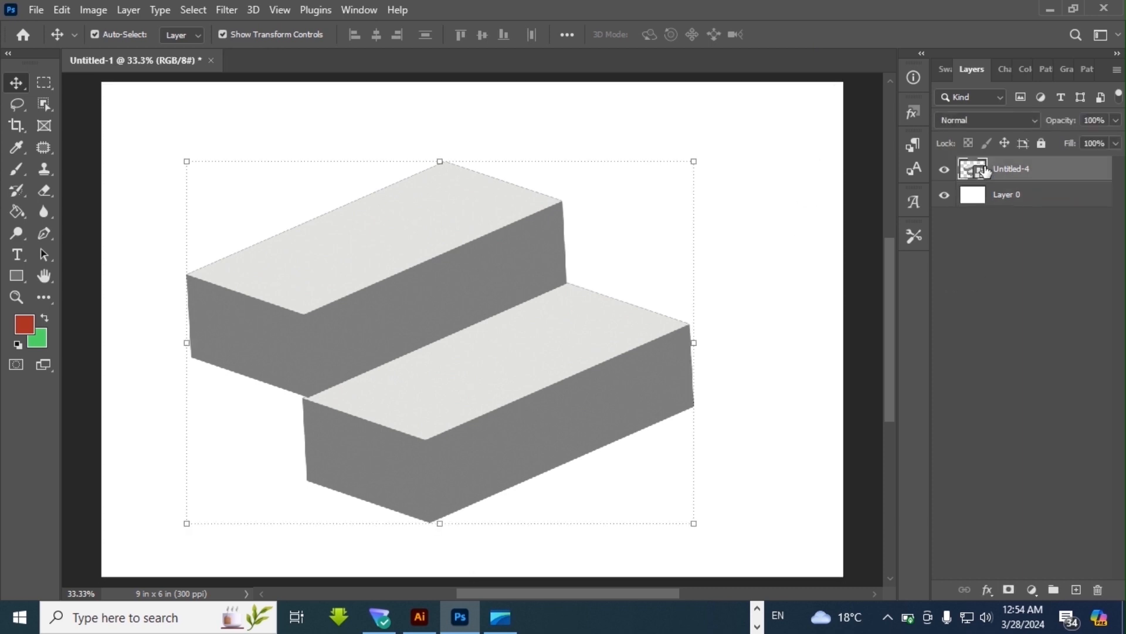
click(944, 196)
click(944, 197)
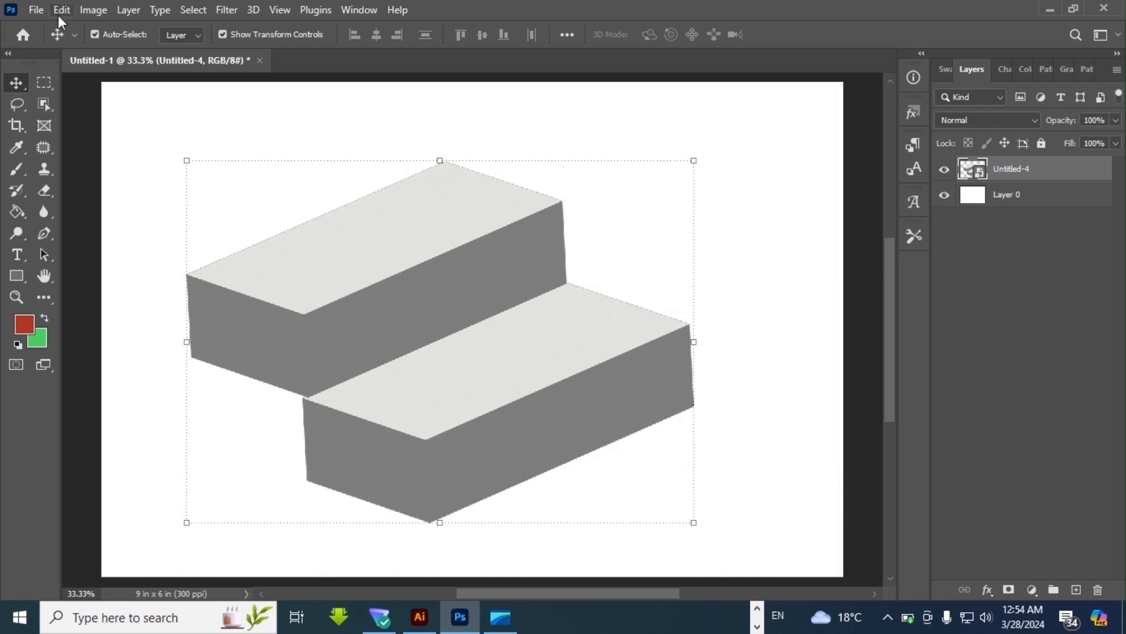
Place image 1 from the Orange And Black Modern Manager Business Card folder, inside the nested business cards folders, as an embedded image.
click(33, 9)
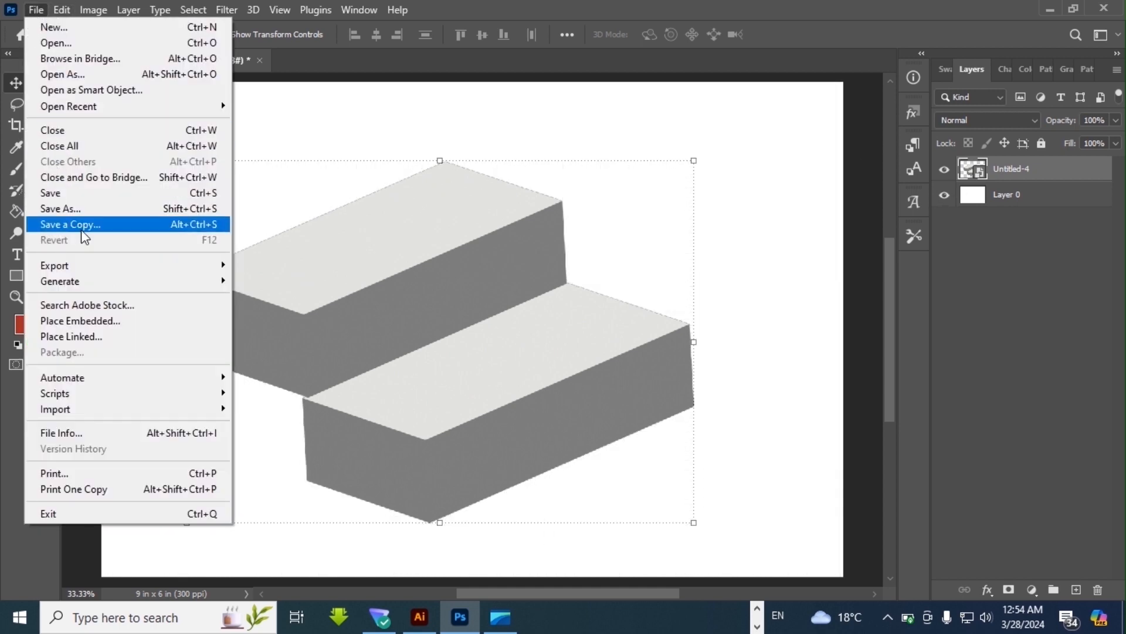
click(101, 325)
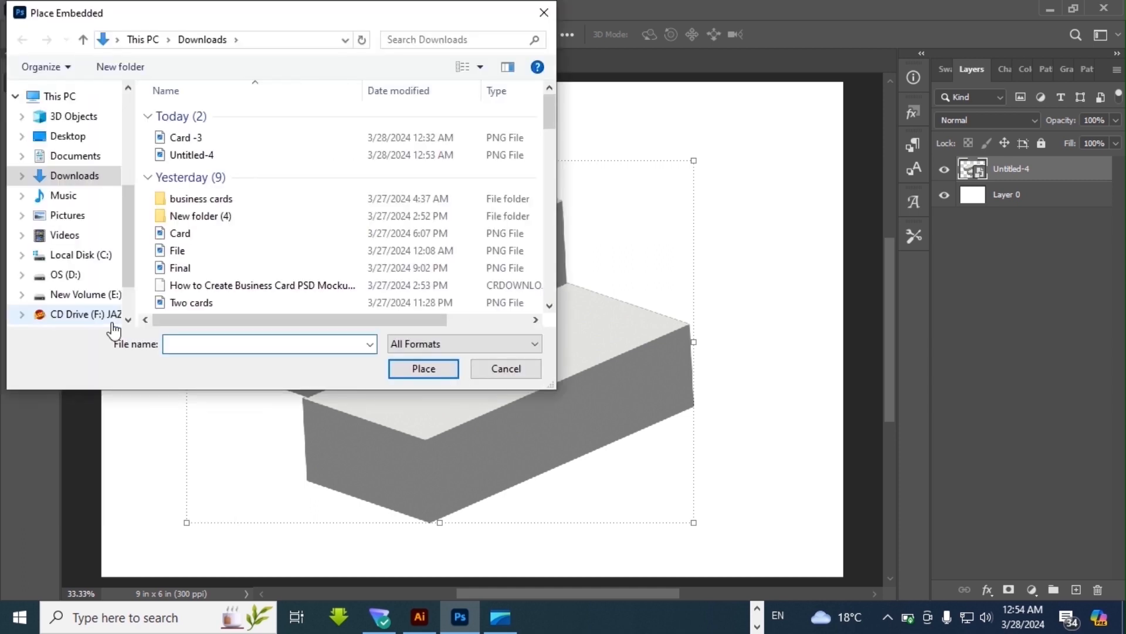
double_click(182, 202)
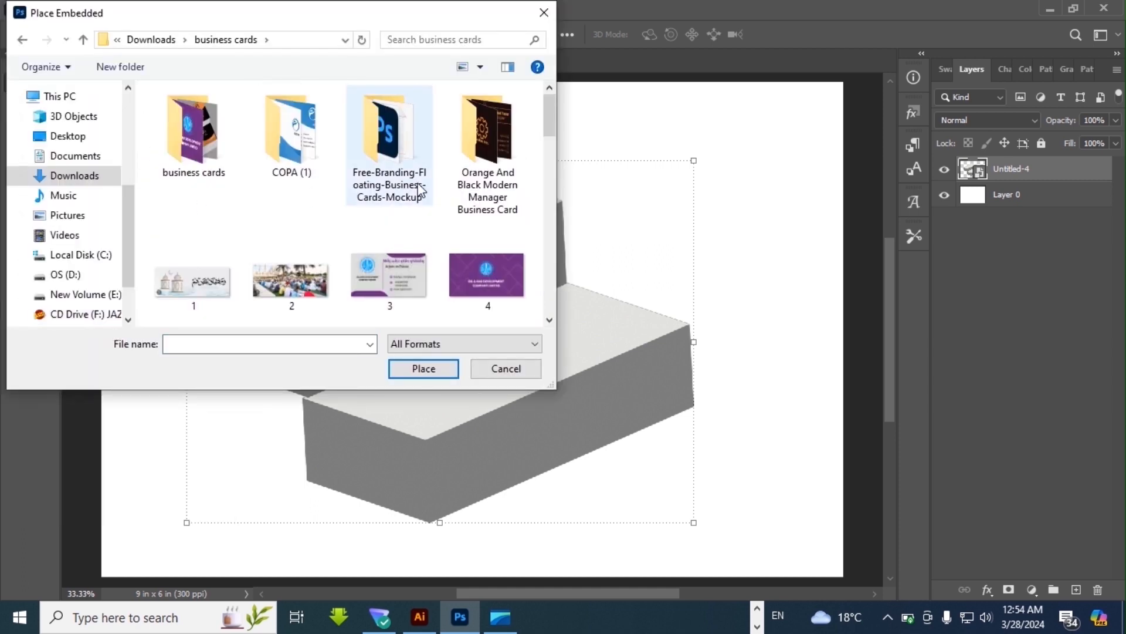
double_click(476, 171)
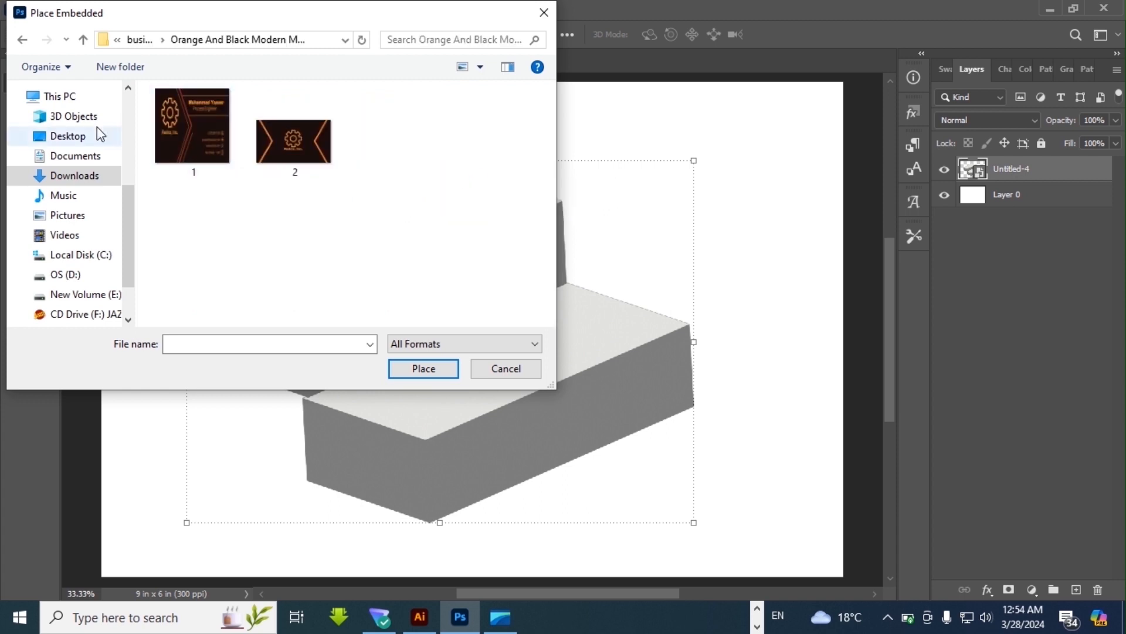
click(22, 40)
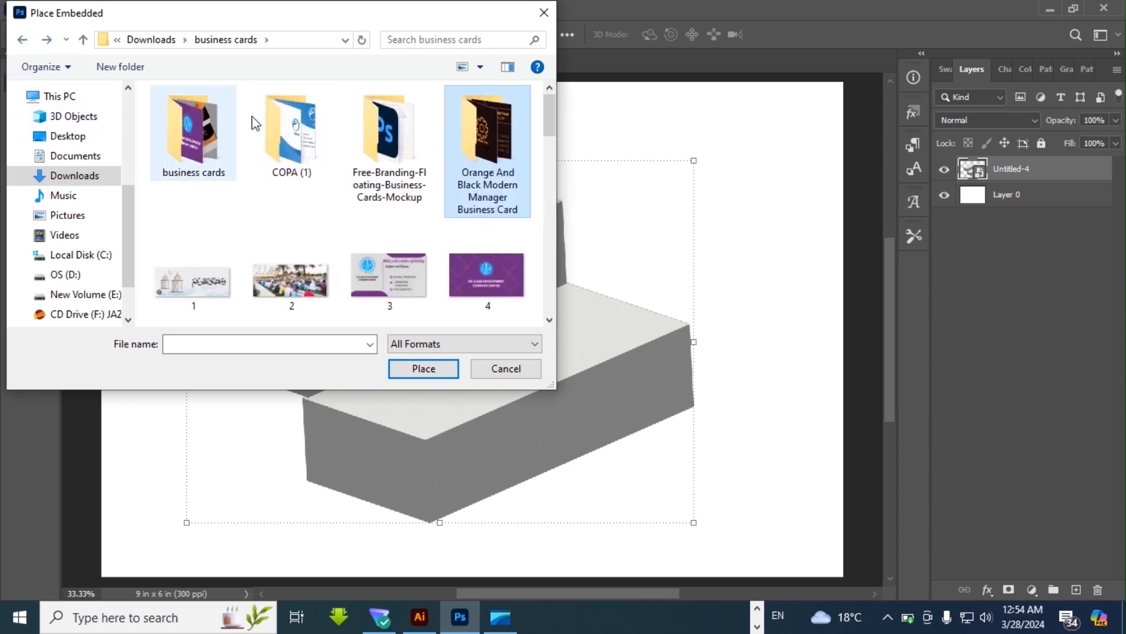
double_click(215, 150)
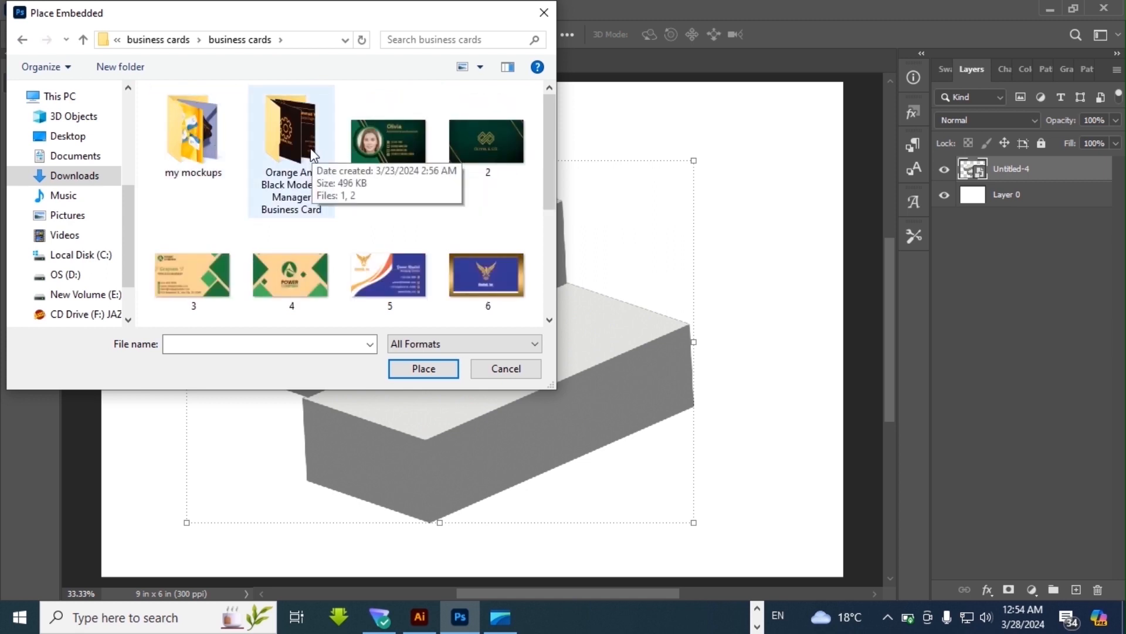
double_click(305, 151)
click(215, 145)
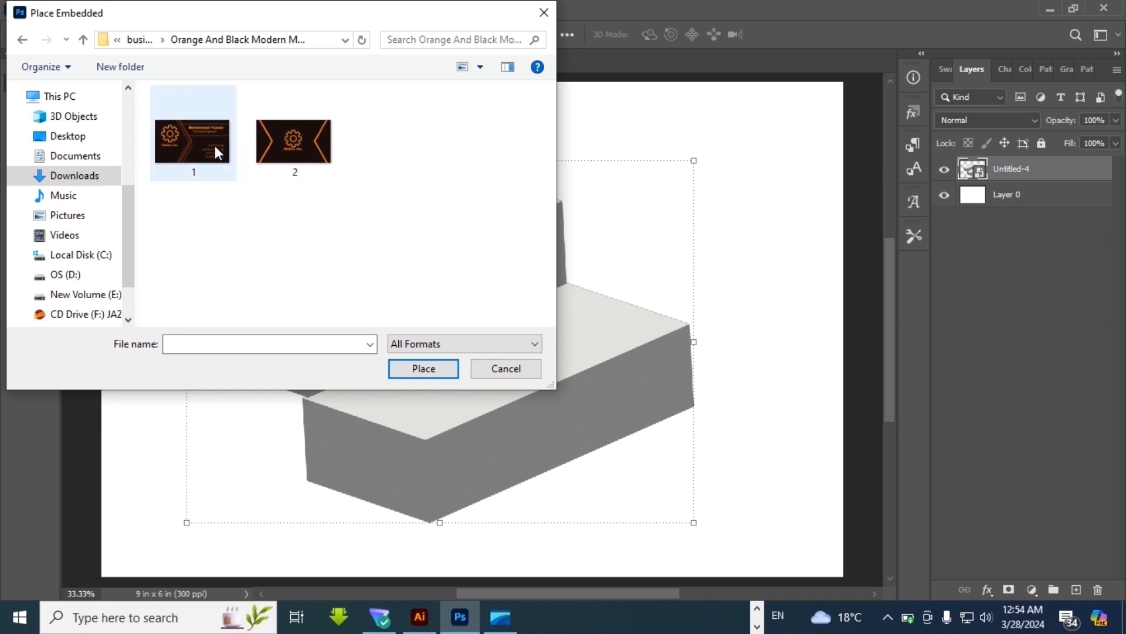
click(431, 370)
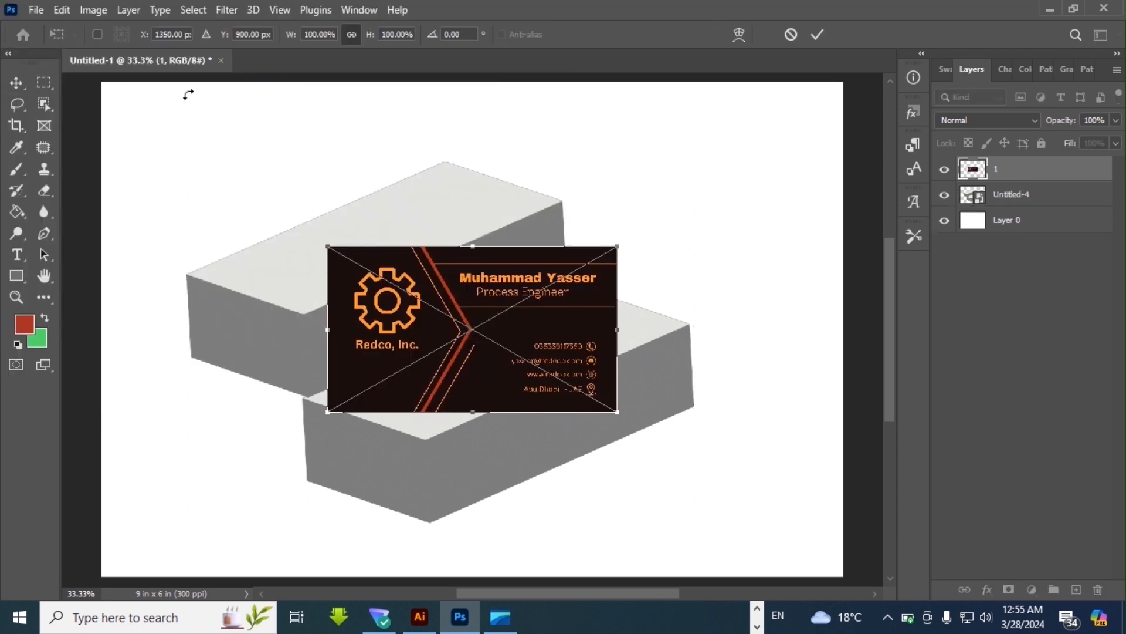
Distort the placed card so its four corners match the upper box's top face, and commit the transform.
click(59, 11)
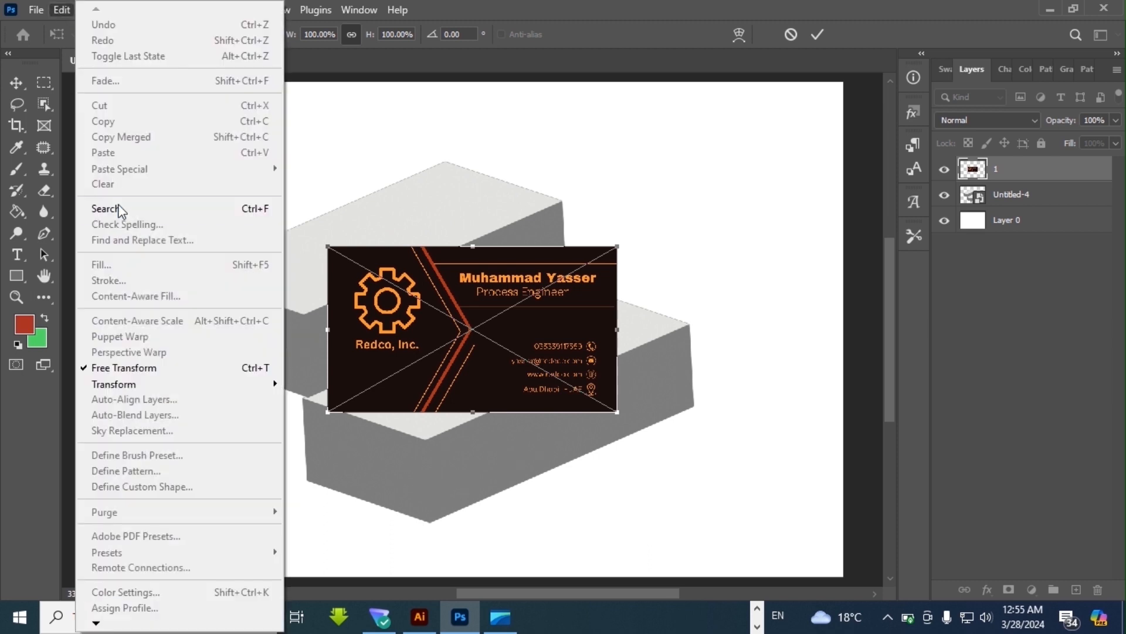
mouse_move(179, 383)
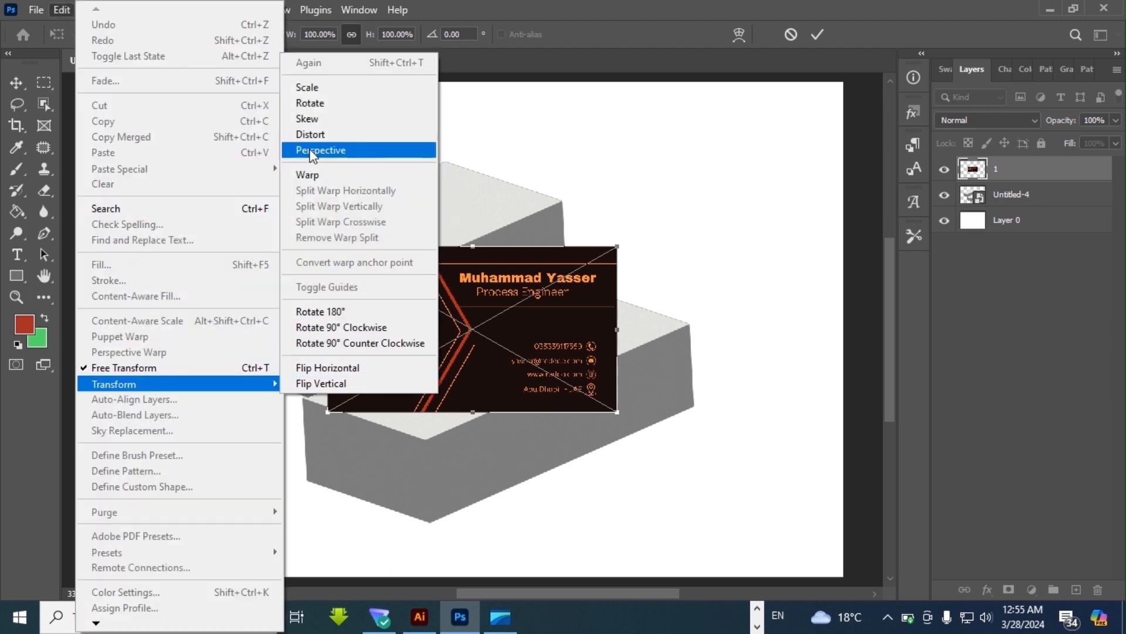
click(319, 135)
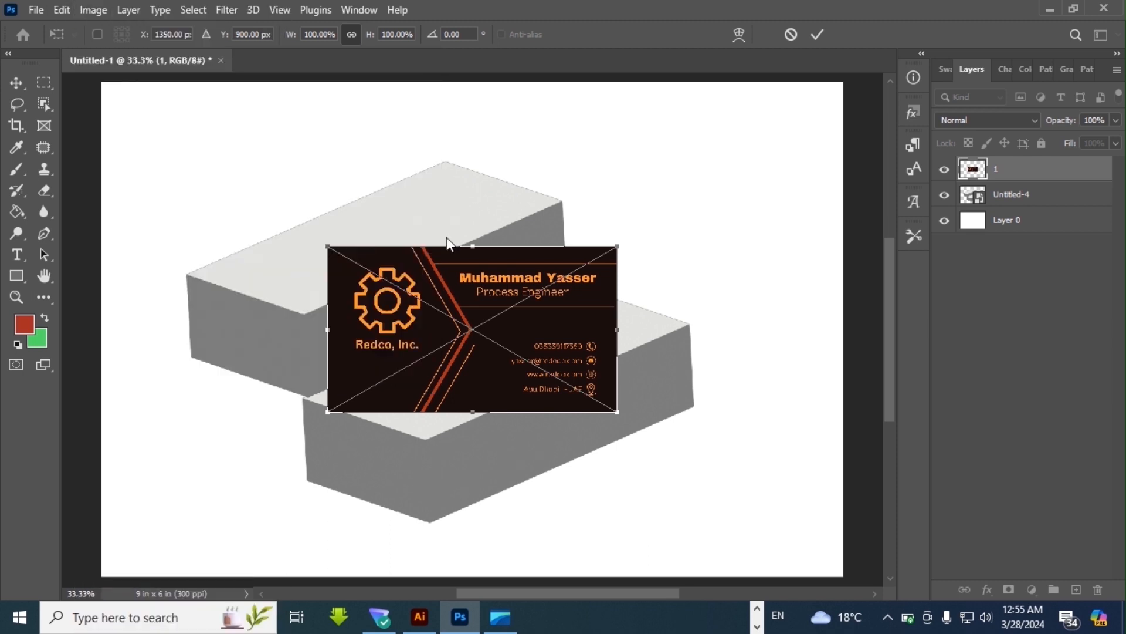
drag(617, 247, 448, 159)
drag(327, 246, 190, 274)
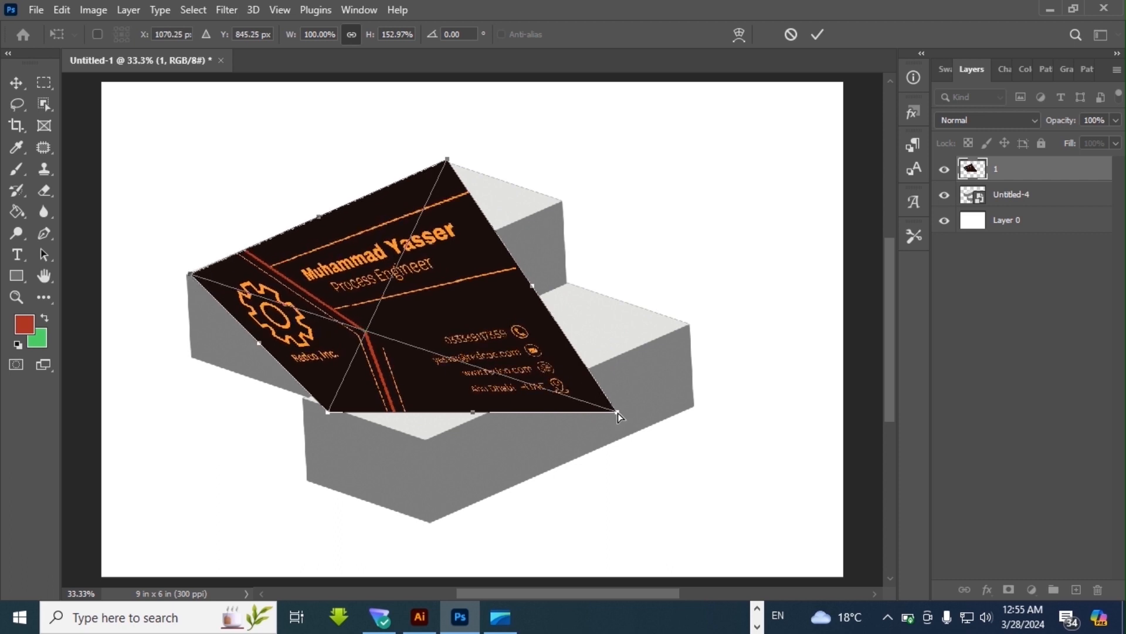
drag(618, 413, 561, 202)
drag(330, 413, 304, 321)
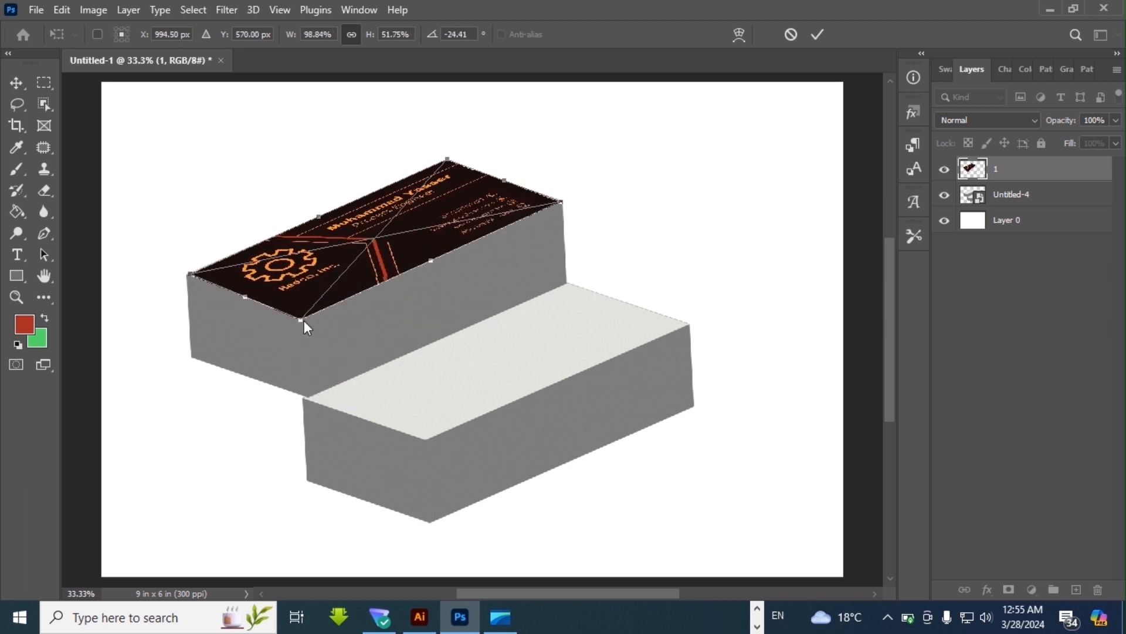
click(816, 34)
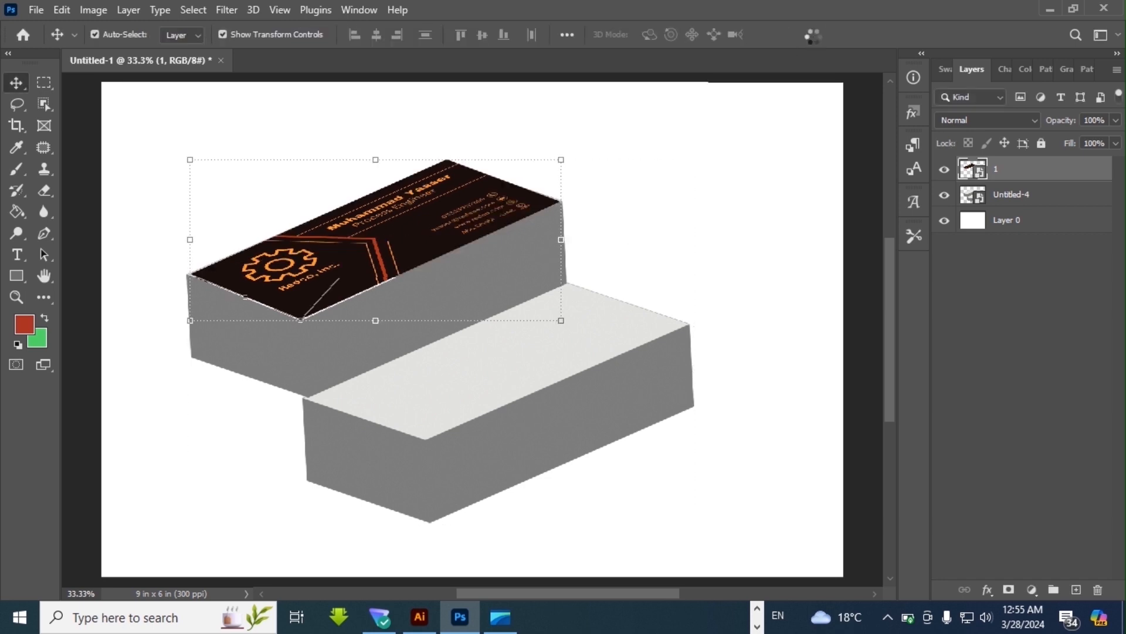
click(737, 198)
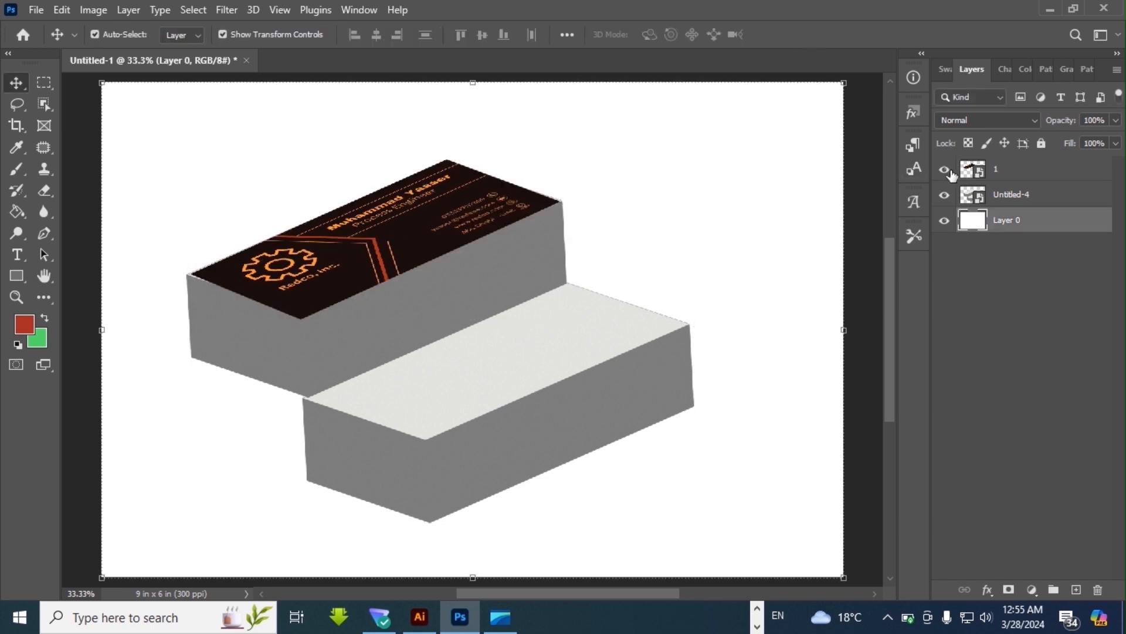
Add a new empty layer above layer 1 and toggle layer 1's visibility off and back on.
click(991, 174)
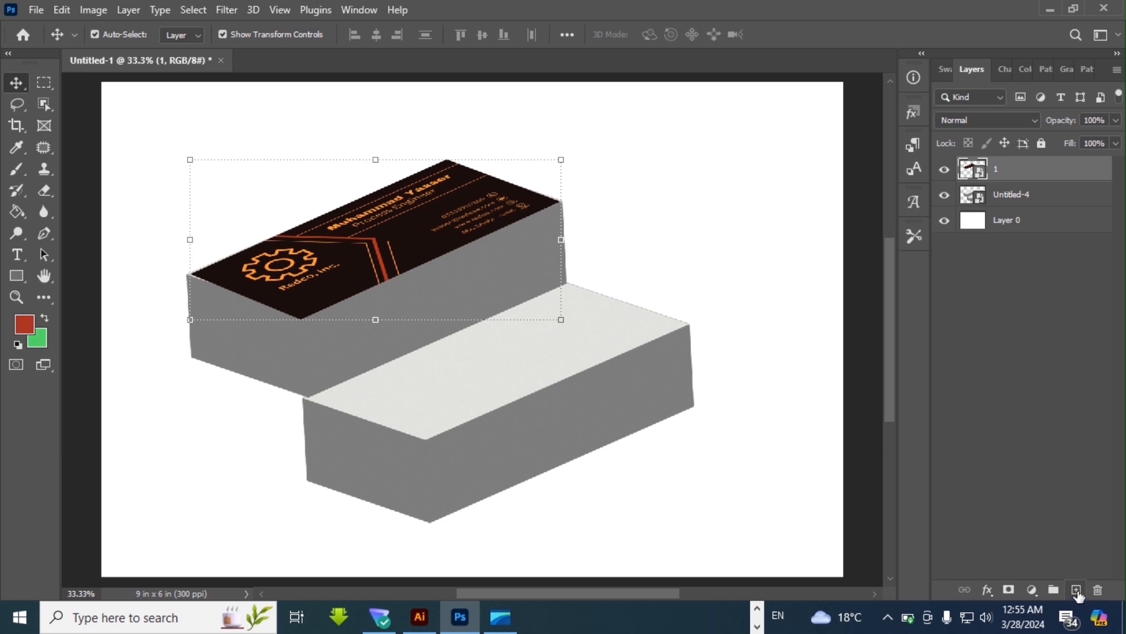
click(1077, 590)
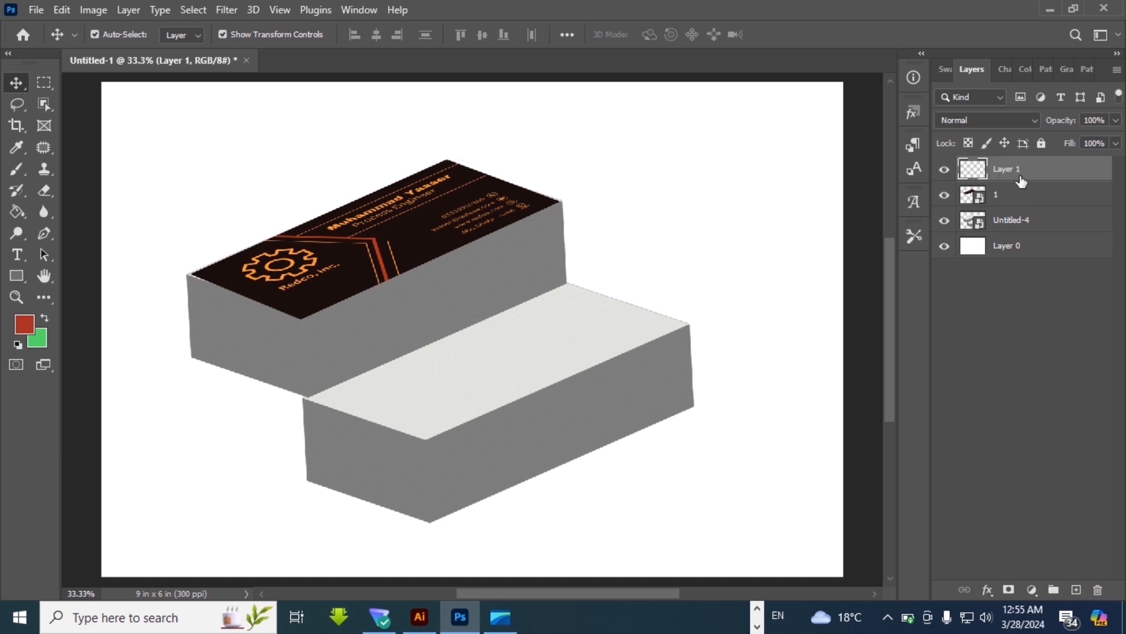
mouse_move(1021, 180)
mouse_down()
mouse_move(1039, 307)
mouse_move(1013, 171)
mouse_up()
click(944, 195)
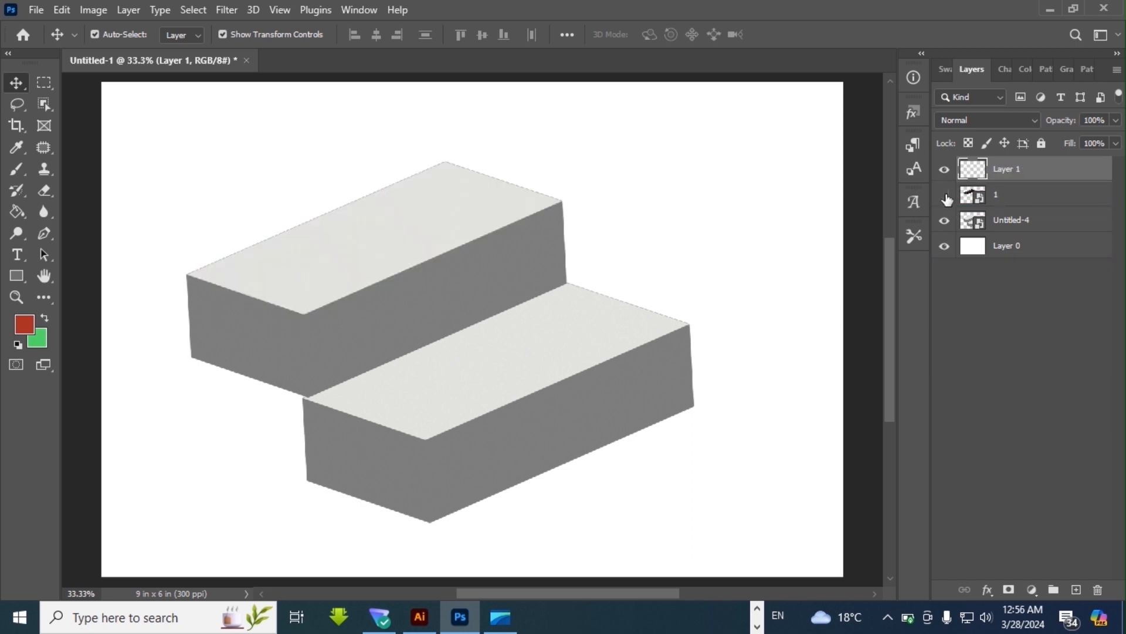
click(946, 197)
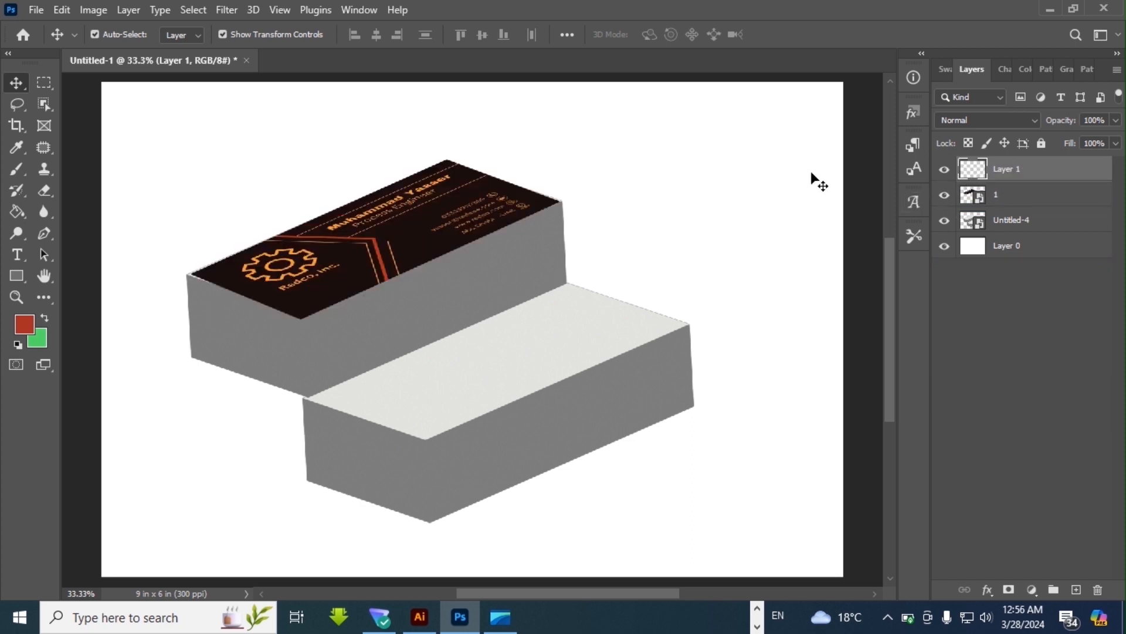
Place image 2 from the Orange And Black Modern Manager Business Card folder as an embedded image.
click(37, 9)
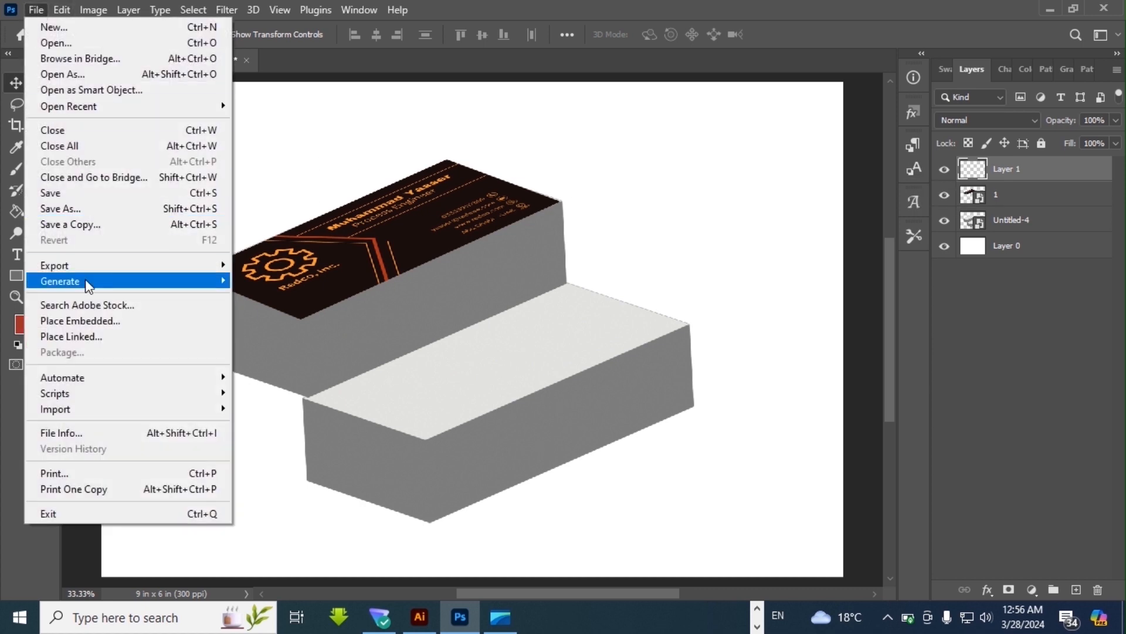
click(80, 320)
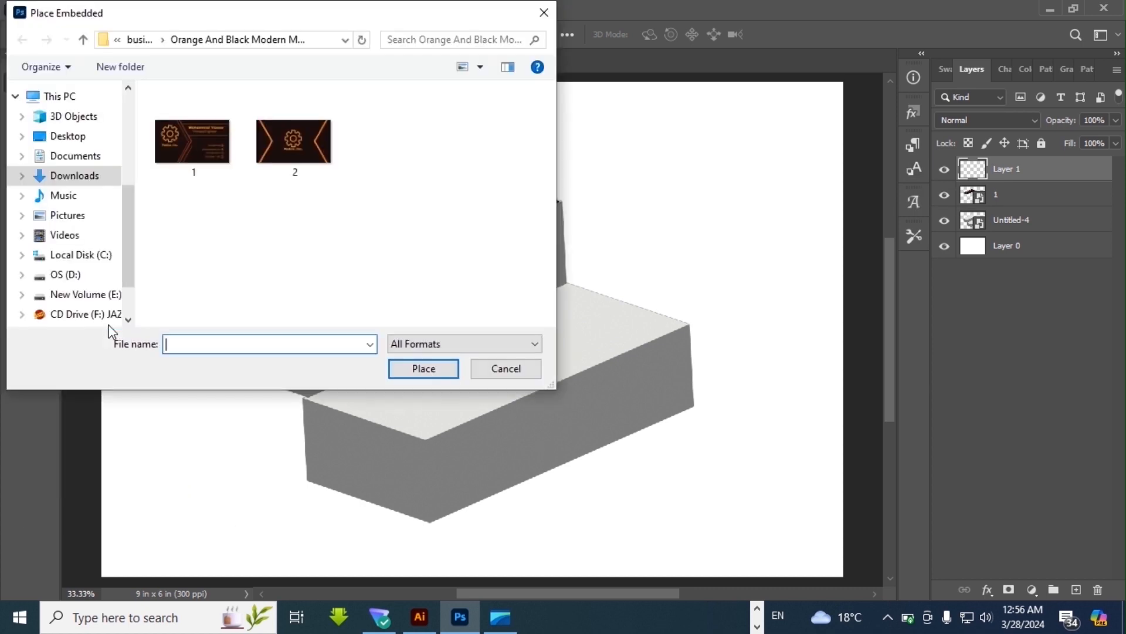
click(293, 141)
click(424, 368)
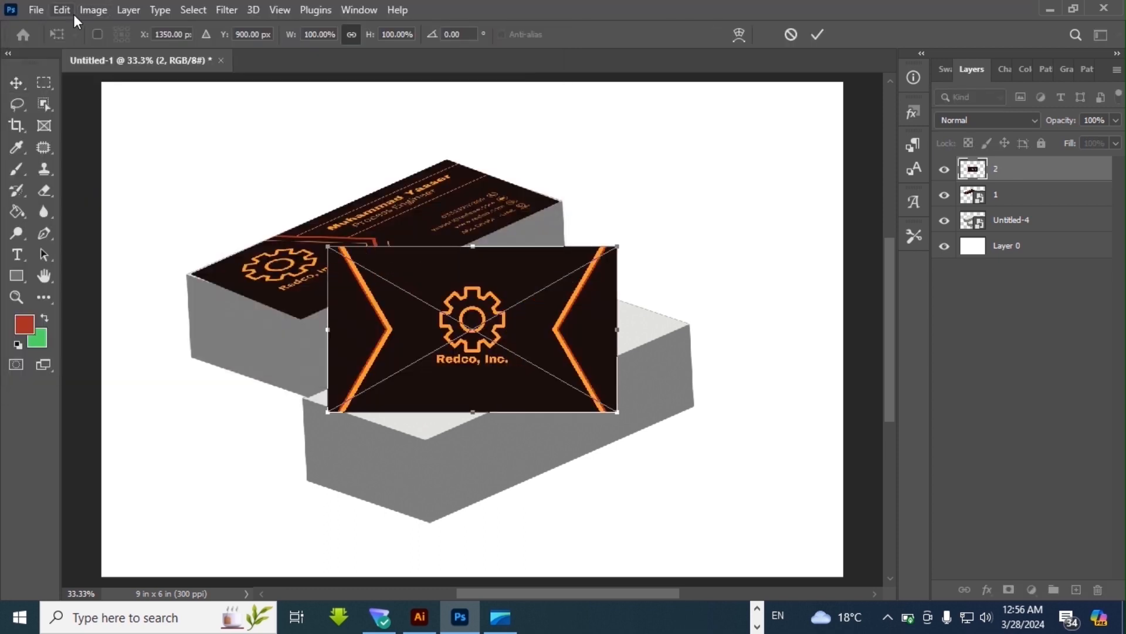
Start a Perspective transform on the placed card 2 and move it over the lower box, to about X 1398 px, Y 1140 px.
click(65, 12)
mouse_move(162, 383)
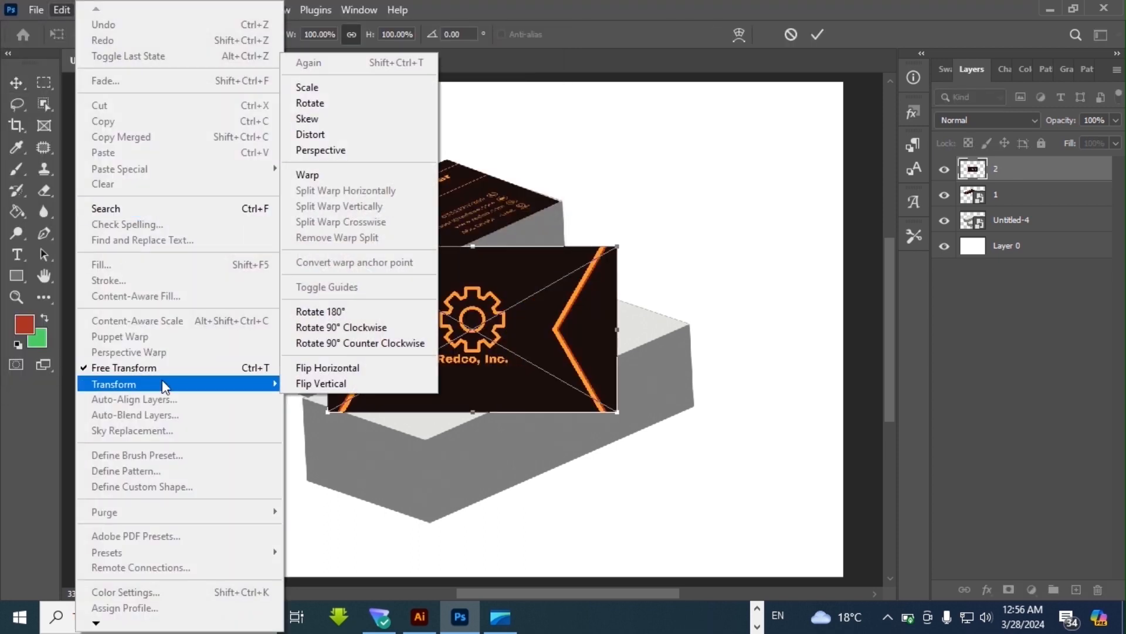
click(311, 151)
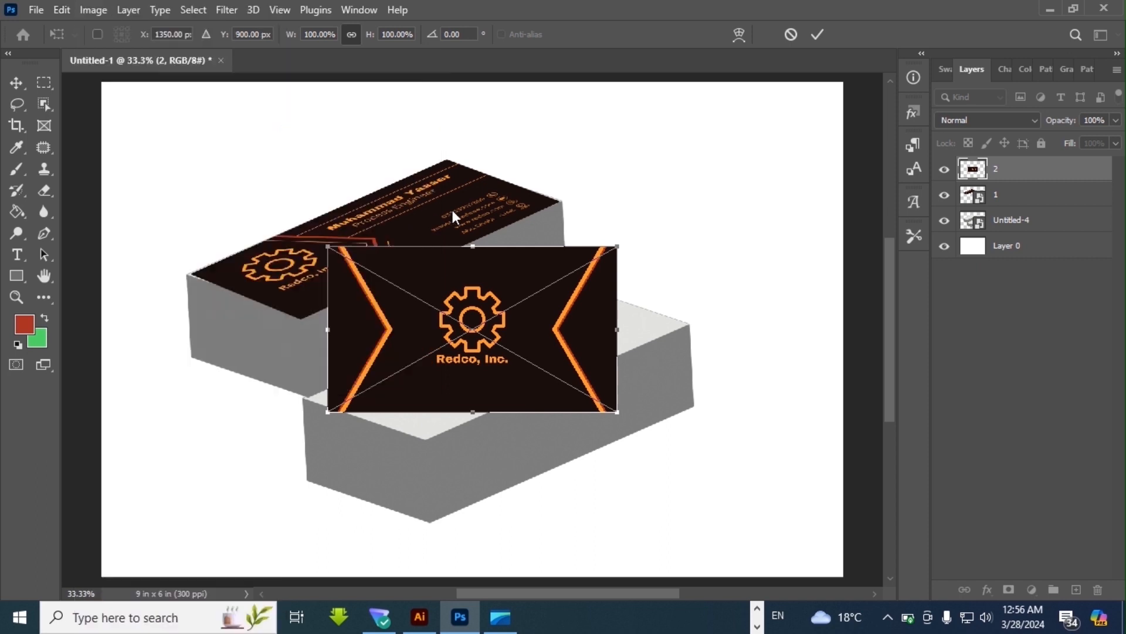
drag(489, 331, 506, 380)
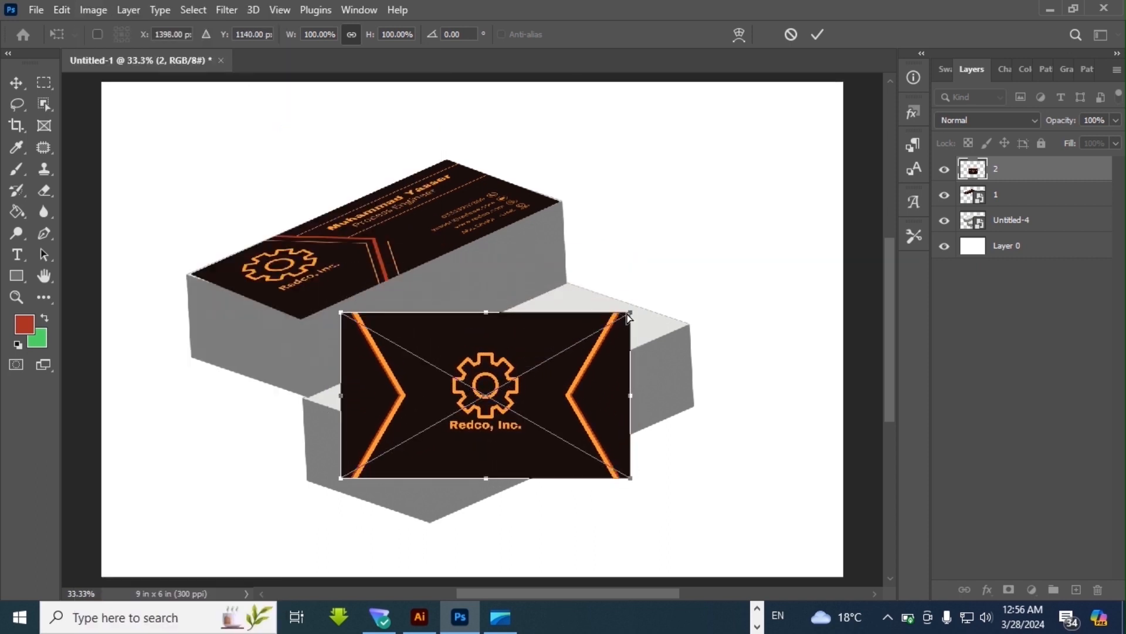